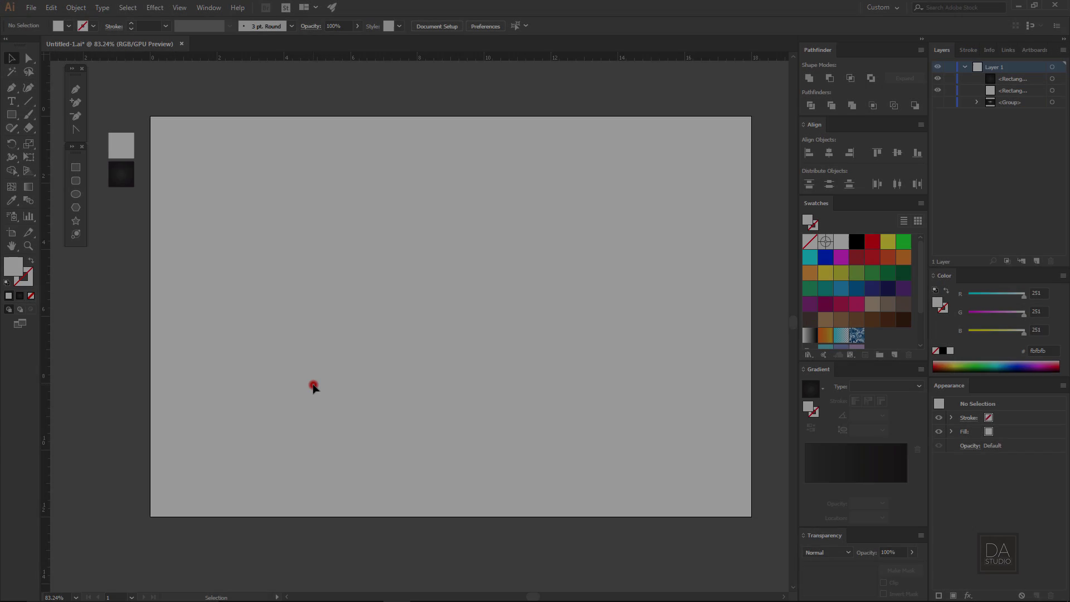
Leave the finished-logo intro and bring up the blank landscape artboard of Untitled-1
left_click(313, 385)
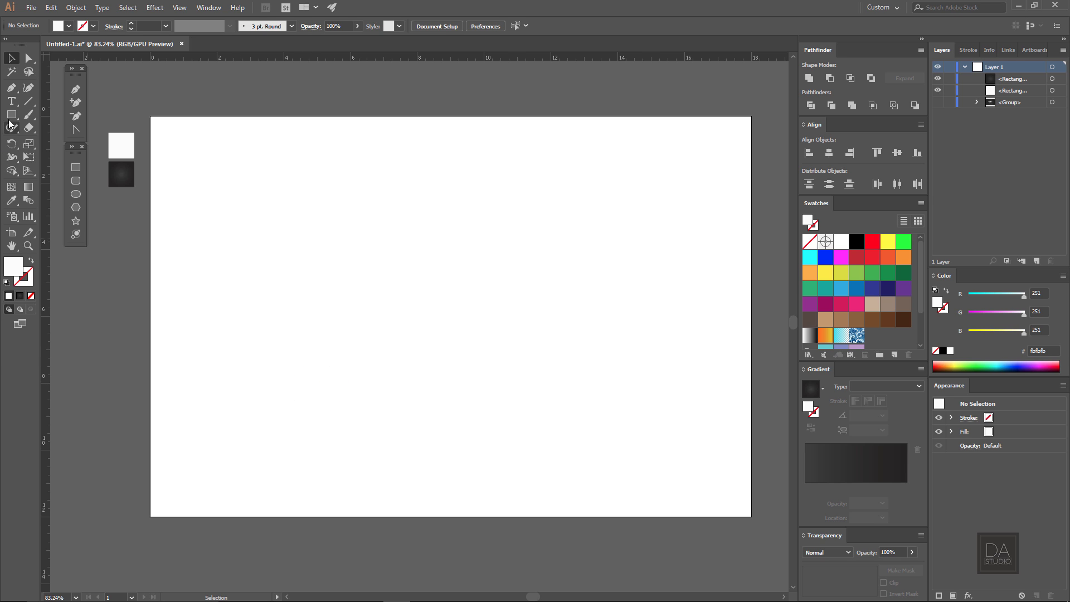
Type 'DESIGN ART STUDIO' at the artboard centre and scale it up to about 43 pt
left_click(11, 102)
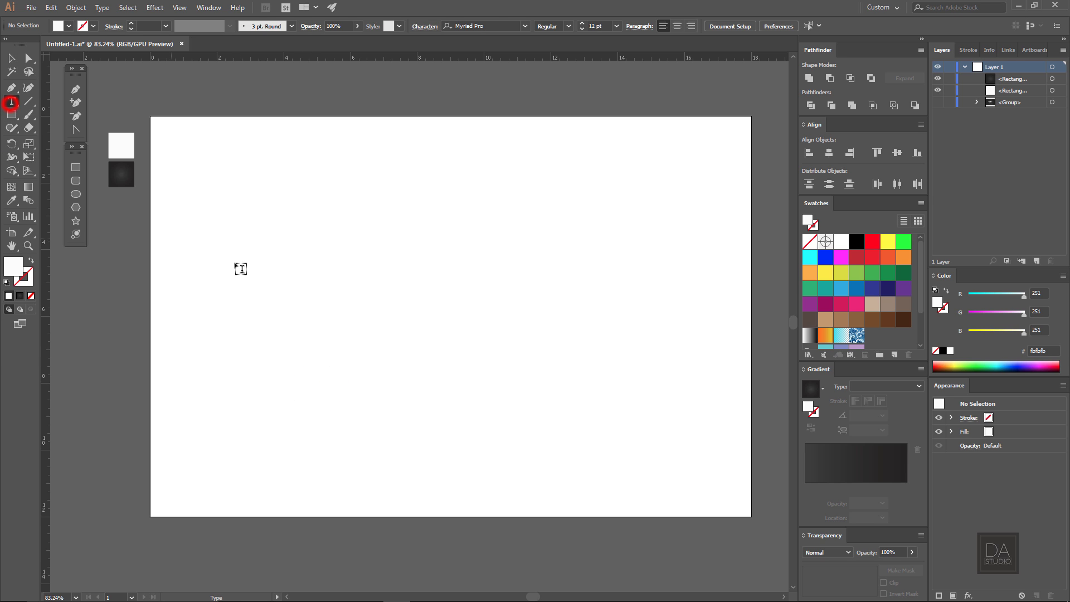
left_click(407, 320)
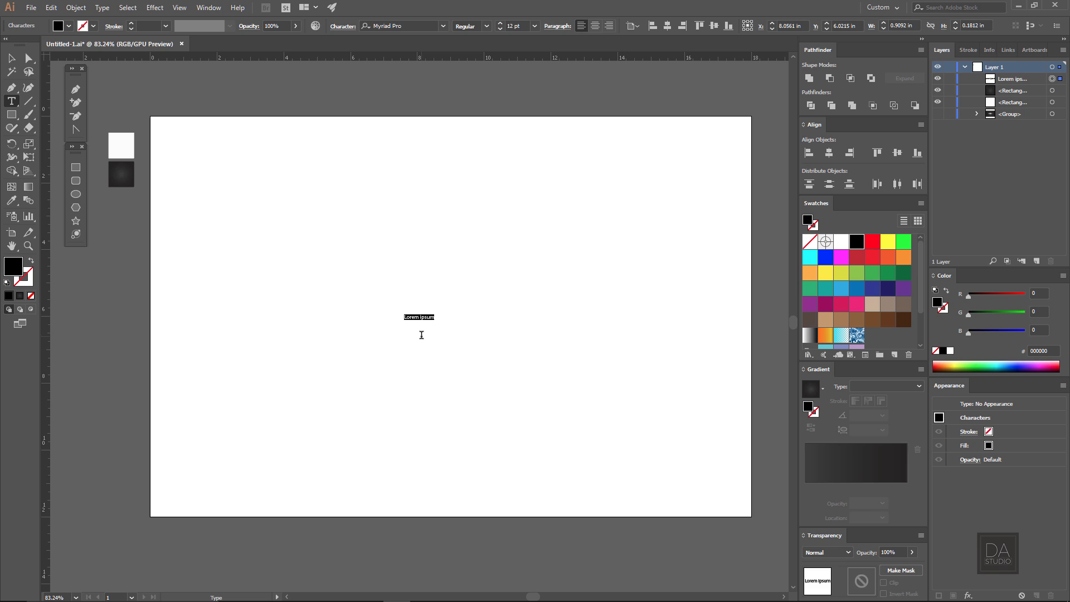
type("DESIGN ART STUDIO")
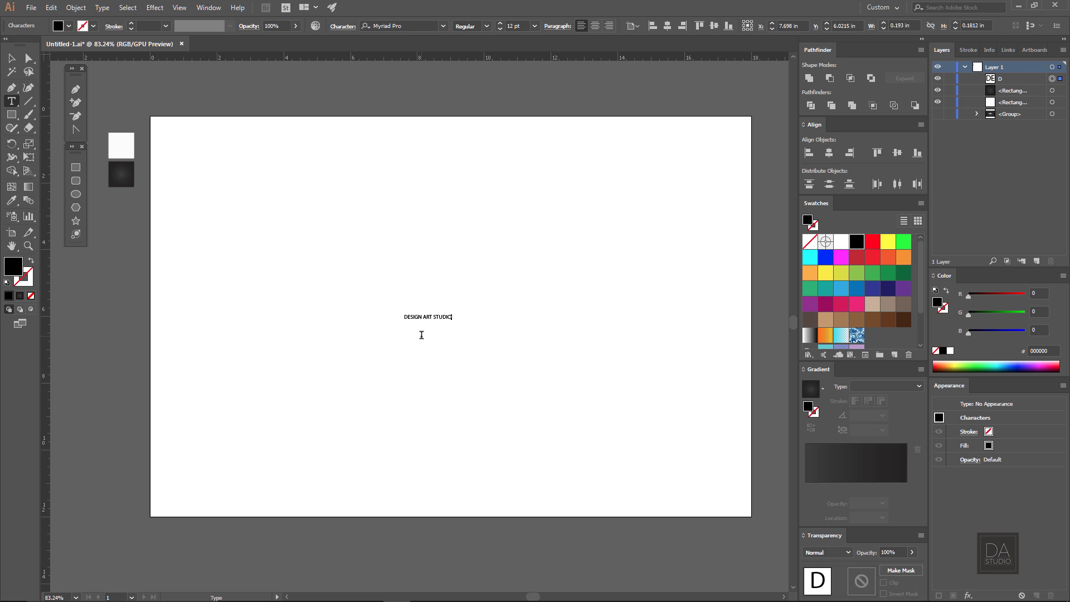
left_click(10, 56)
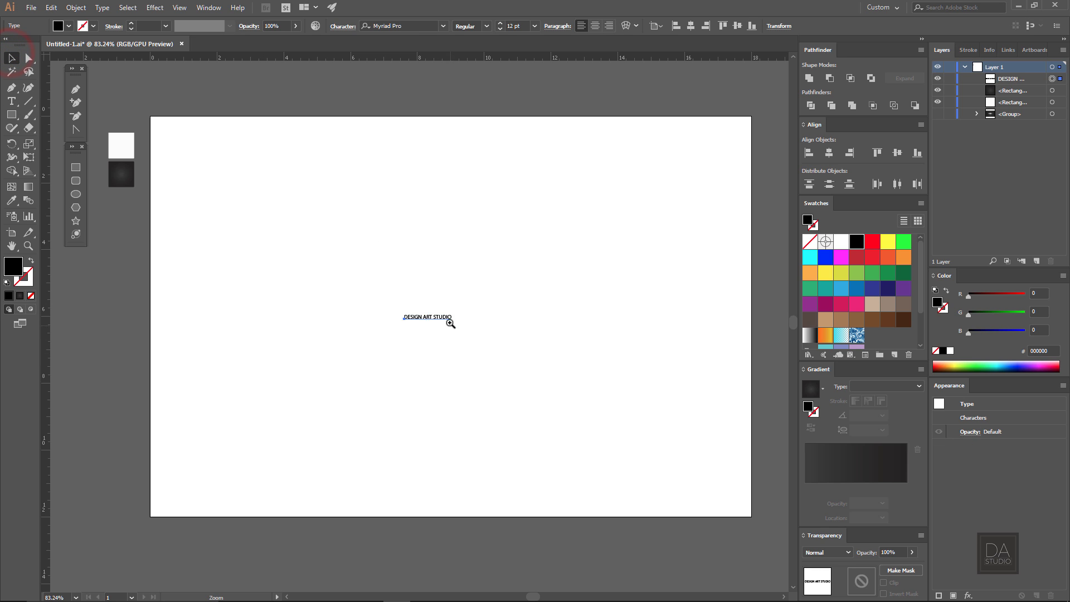
scroll(454, 315, "up", 2)
left_click_drag(449, 322, 641, 380)
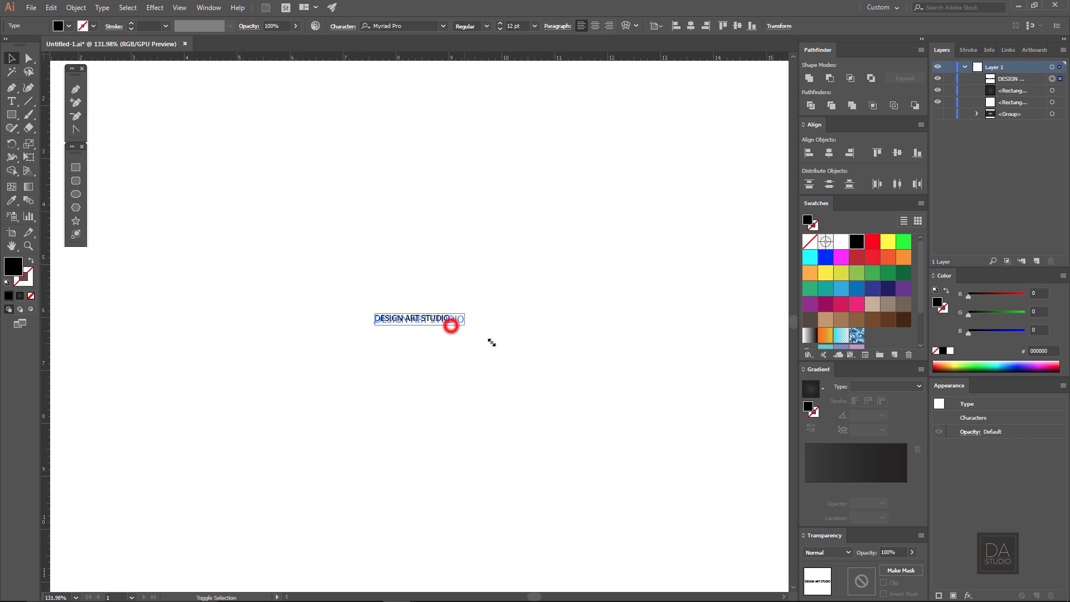
Set the heading in Bebas Neue Bold and centre it horizontally on the artboard
left_click(690, 25)
left_click(398, 26)
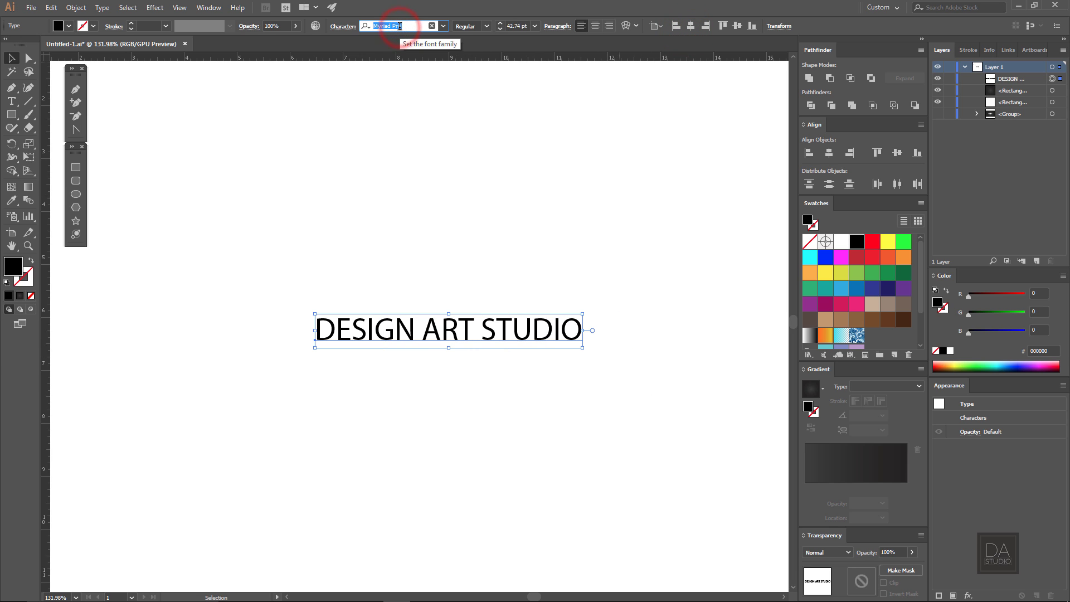
type("beb")
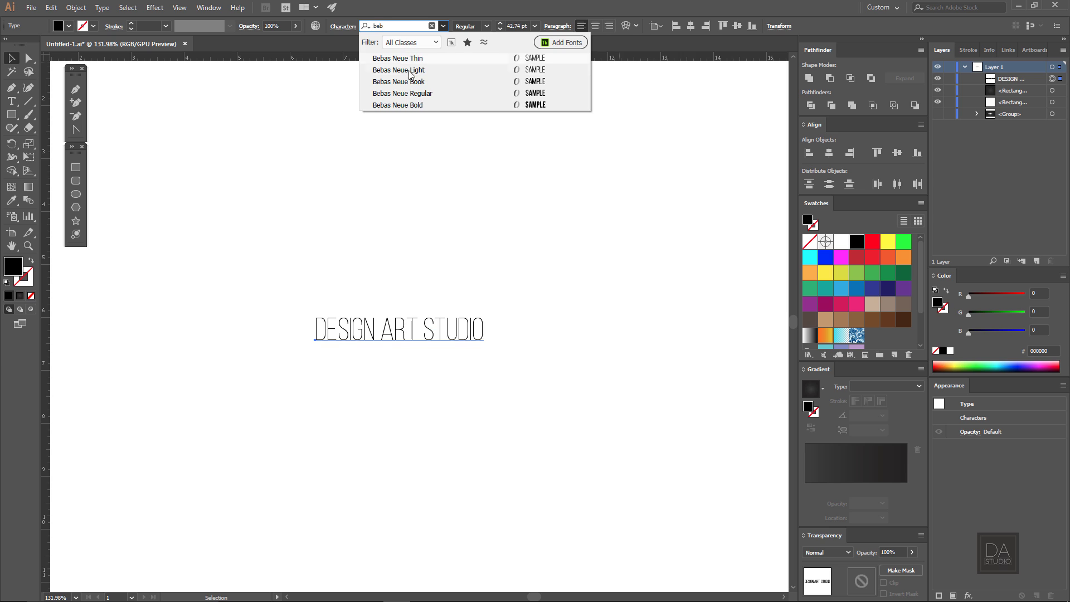
left_click(409, 105)
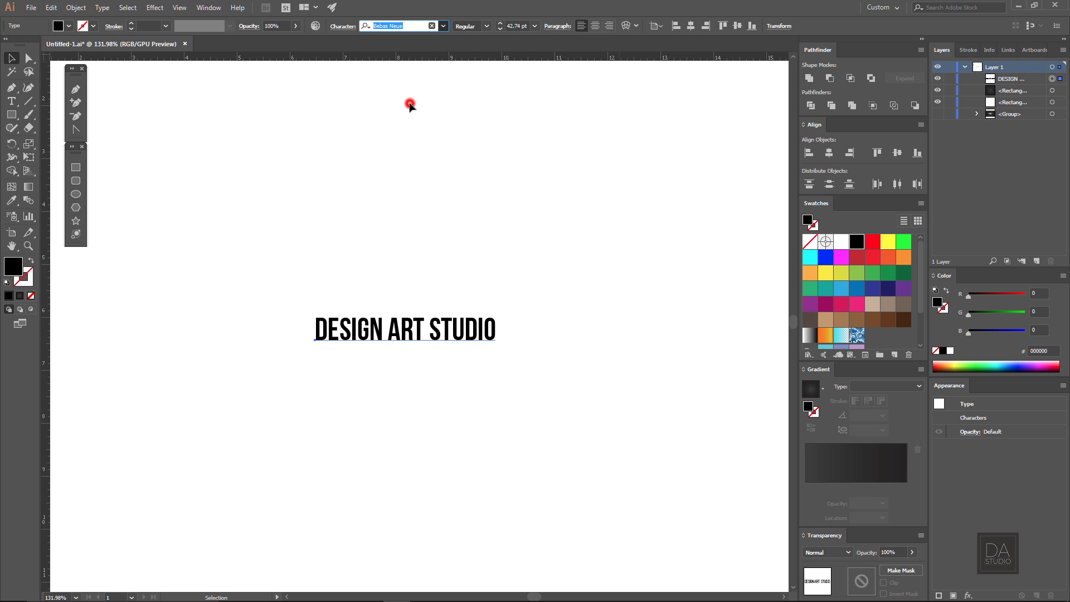
left_click_drag(498, 346, 571, 376)
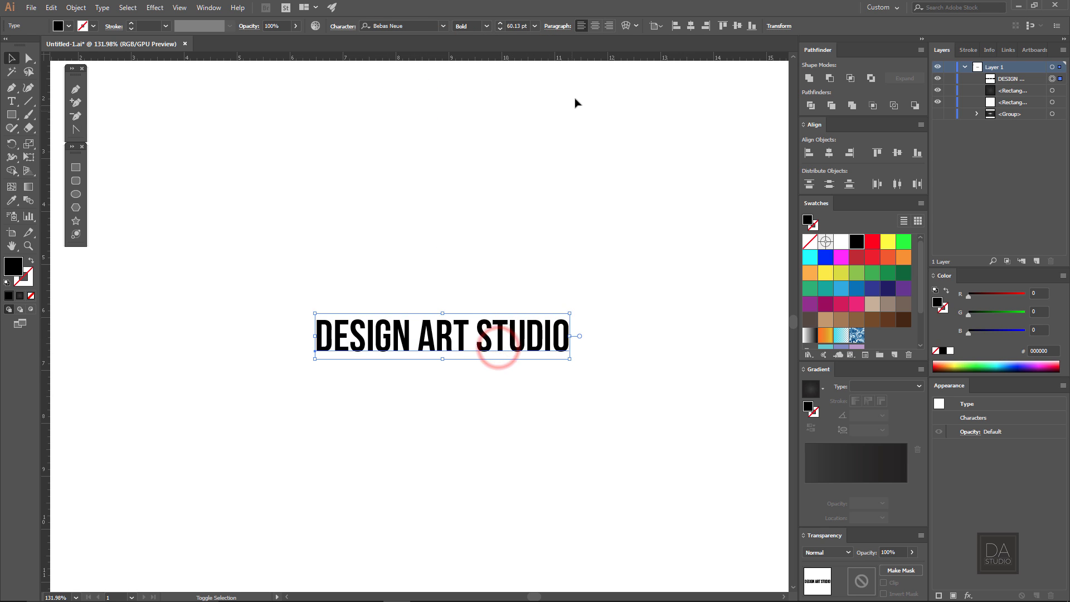
left_click(691, 27)
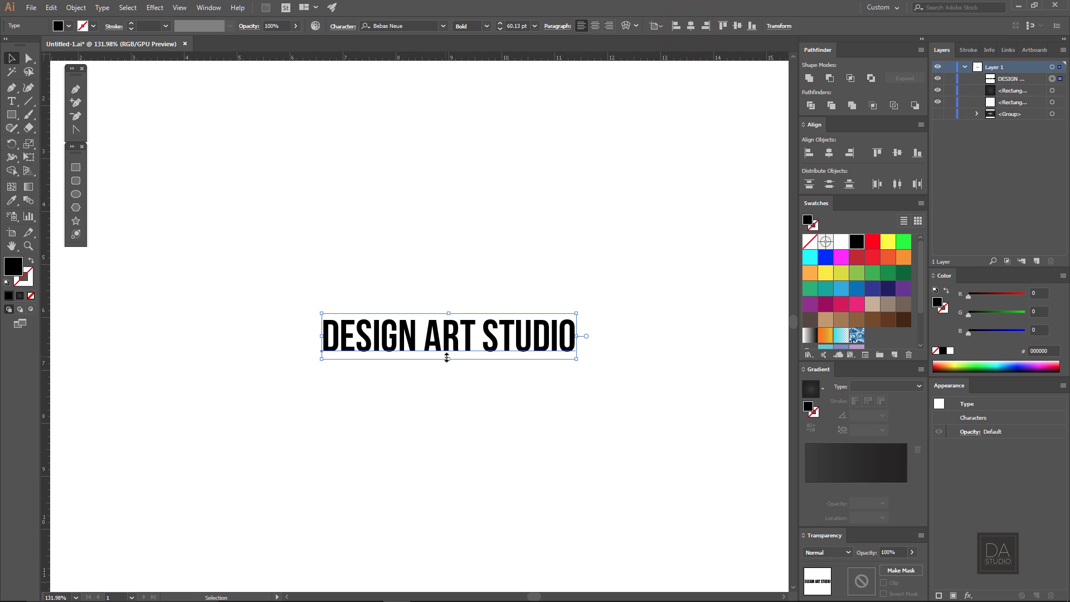
Give the heading a 65 pt font size and recentre the view on it
left_click_drag(447, 356, 445, 354)
key("z")
mouse_move(543, 395)
left_mouse_down()
mouse_move(452, 382)
mouse_move(478, 382)
left_mouse_up()
key("v")
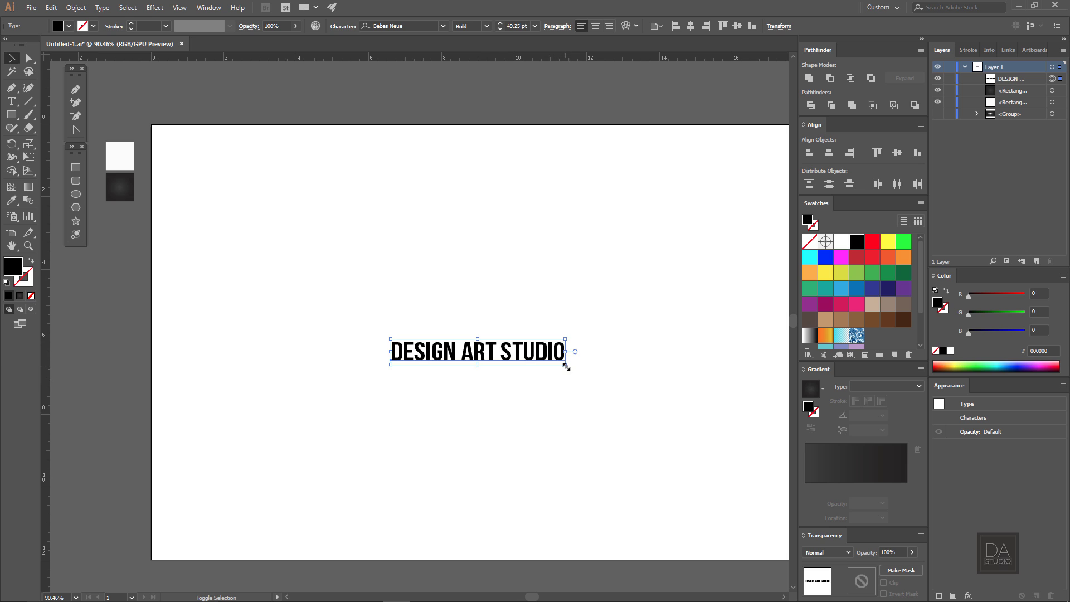
left_click_drag(567, 366, 573, 364)
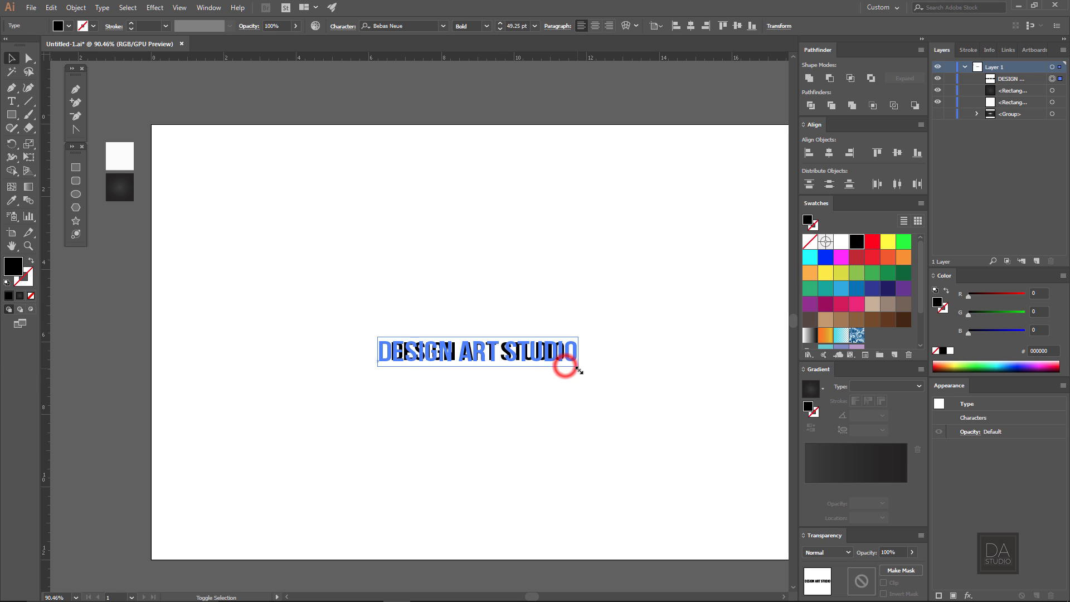
left_click(524, 25)
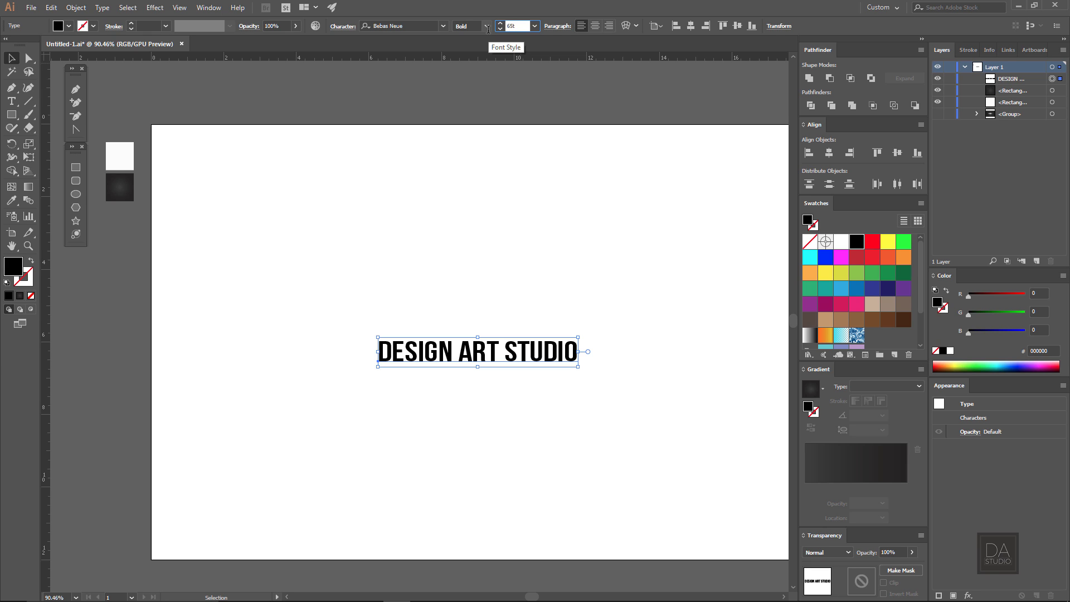
key("Return")
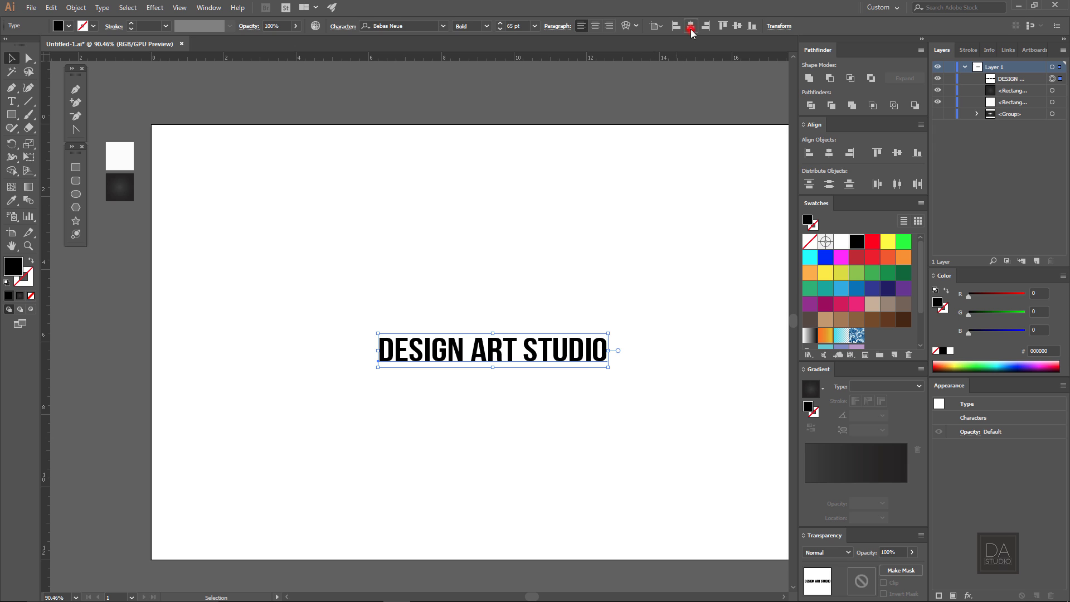
left_click(597, 279)
scroll(621, 406, "down", 1)
left_click_drag(613, 407, 573, 399)
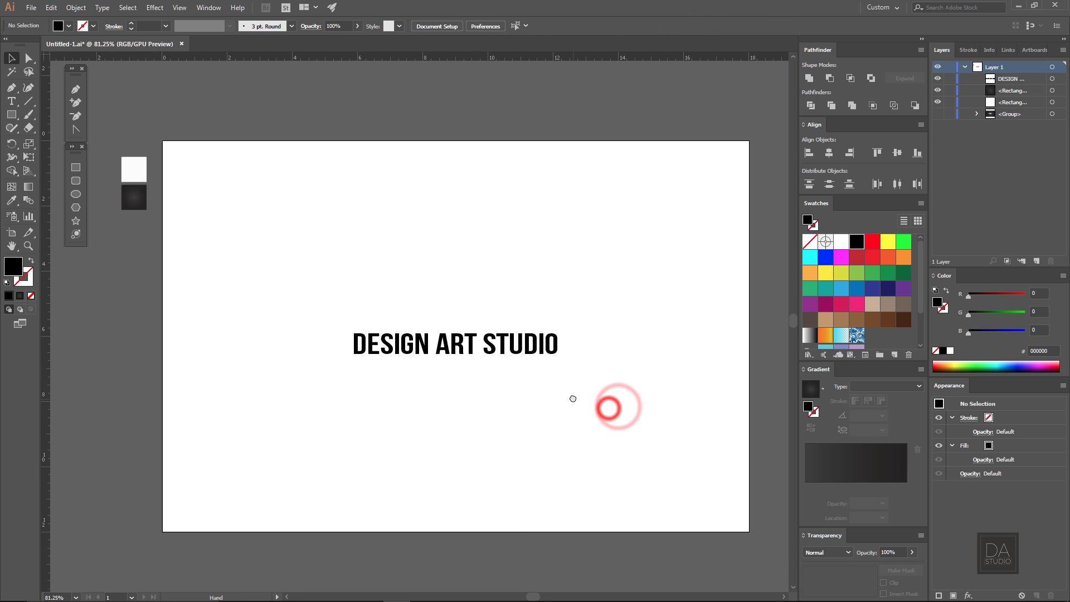
scroll(480, 365, "up", 2)
left_click_drag(475, 360, 473, 356)
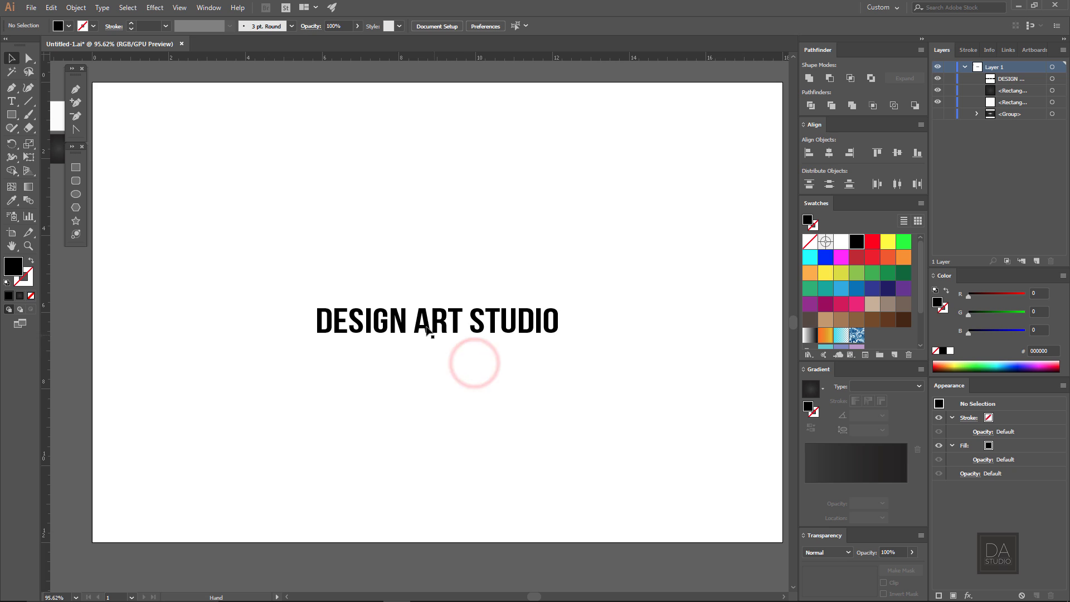
Type the tagline 'CAPTURE YOUR DREAMS' below the heading and centre it horizontally
left_click(12, 101)
left_click(402, 356)
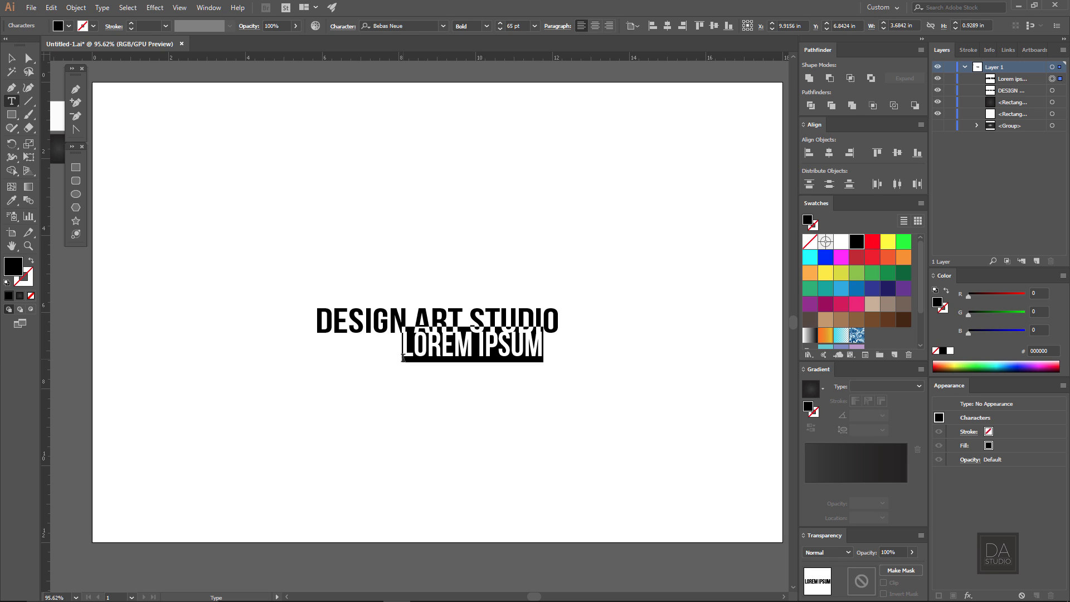
type("C")
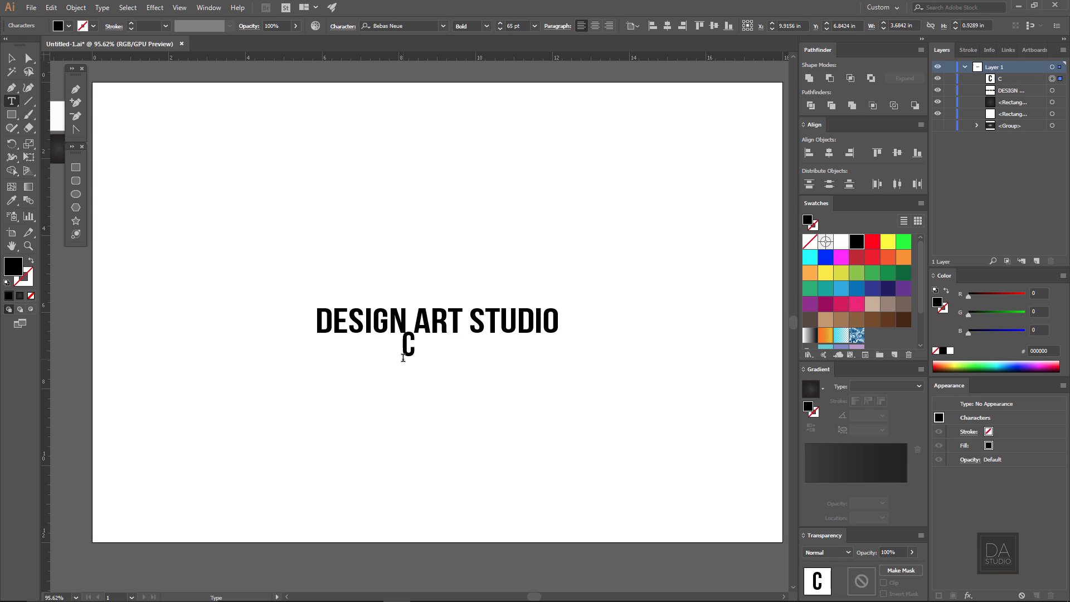
type("APTURE YOUR D")
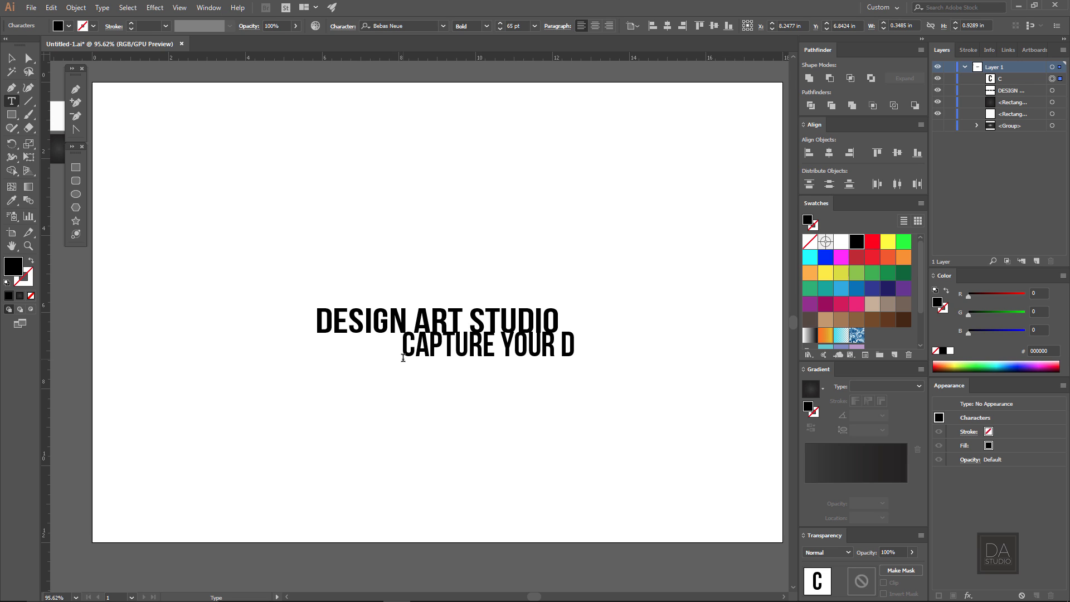
type("REAMS")
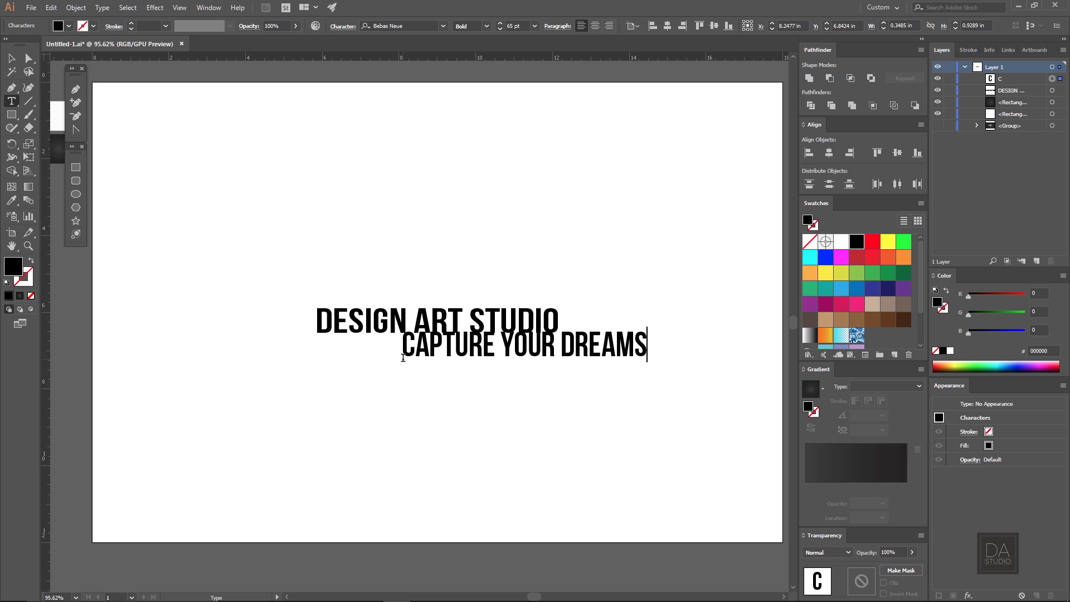
left_click(12, 57)
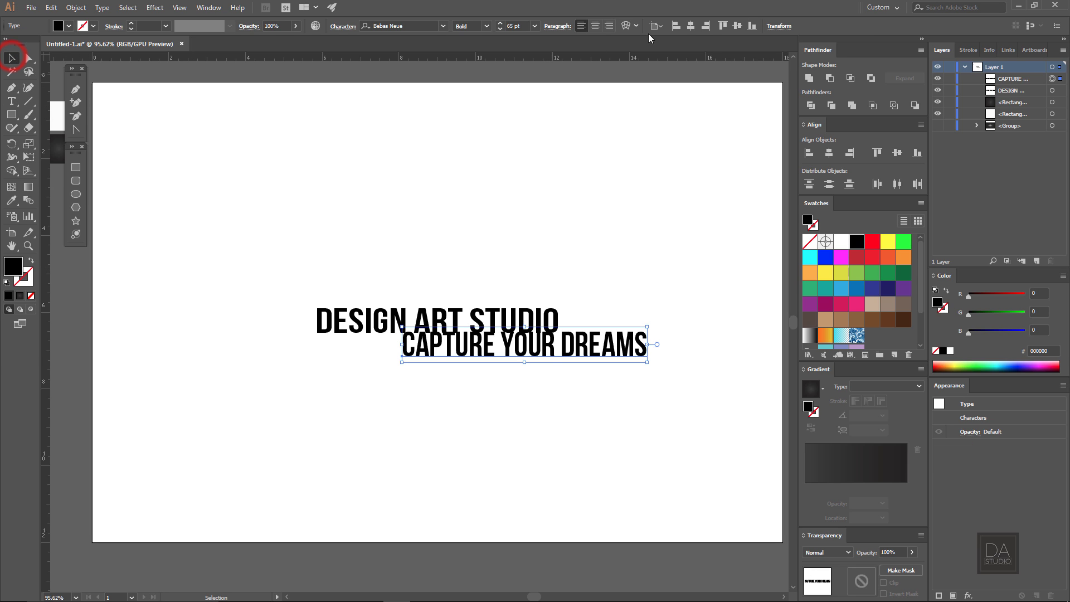
left_click(689, 28)
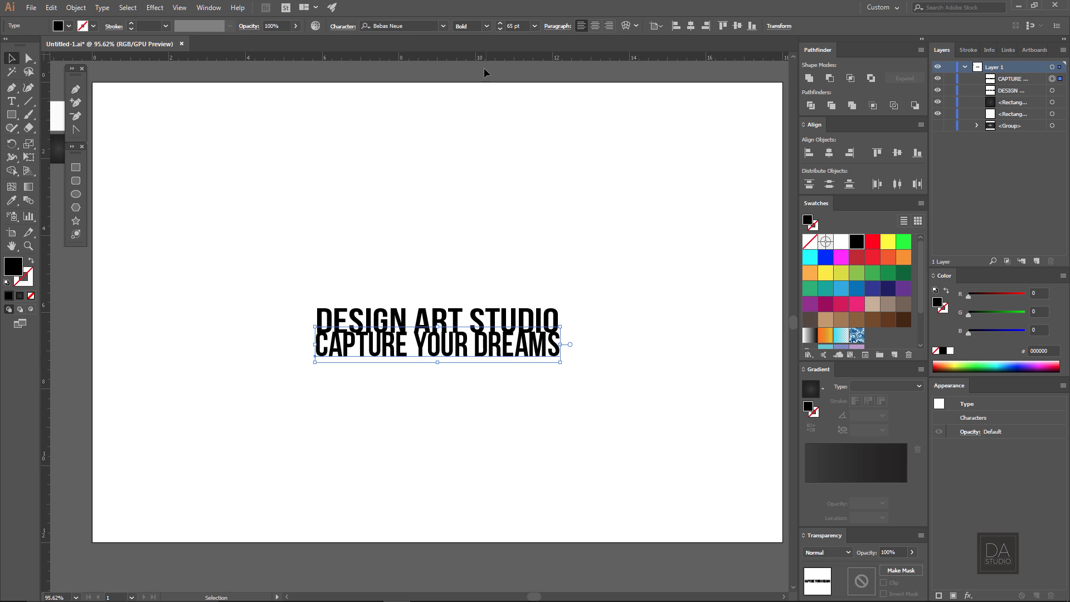
Set the tagline in Langdon at 28 pt
left_click(407, 26)
type("lan")
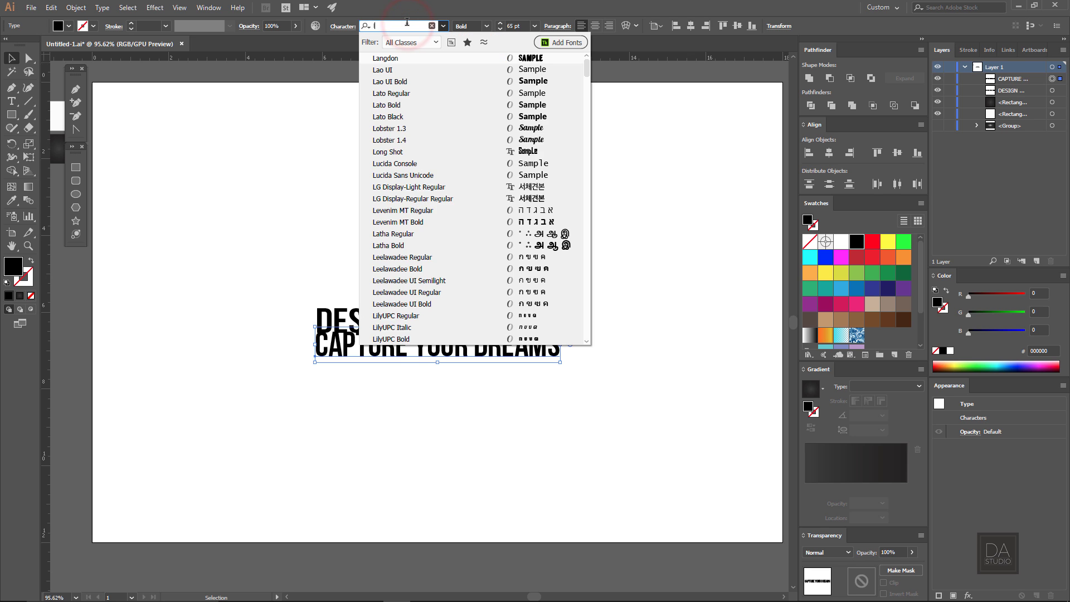
left_click(391, 58)
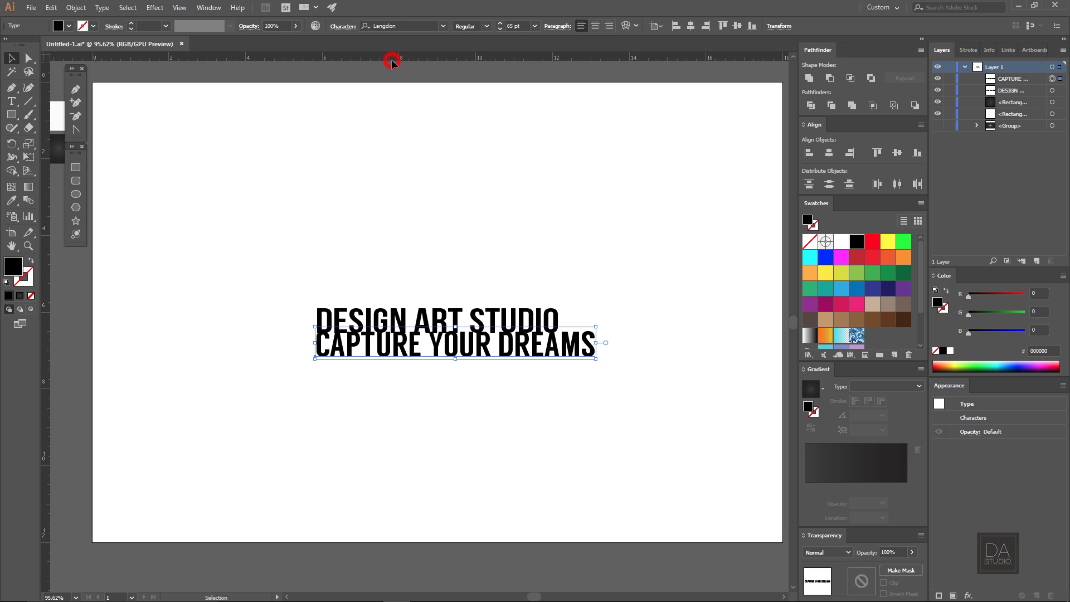
left_click(691, 29)
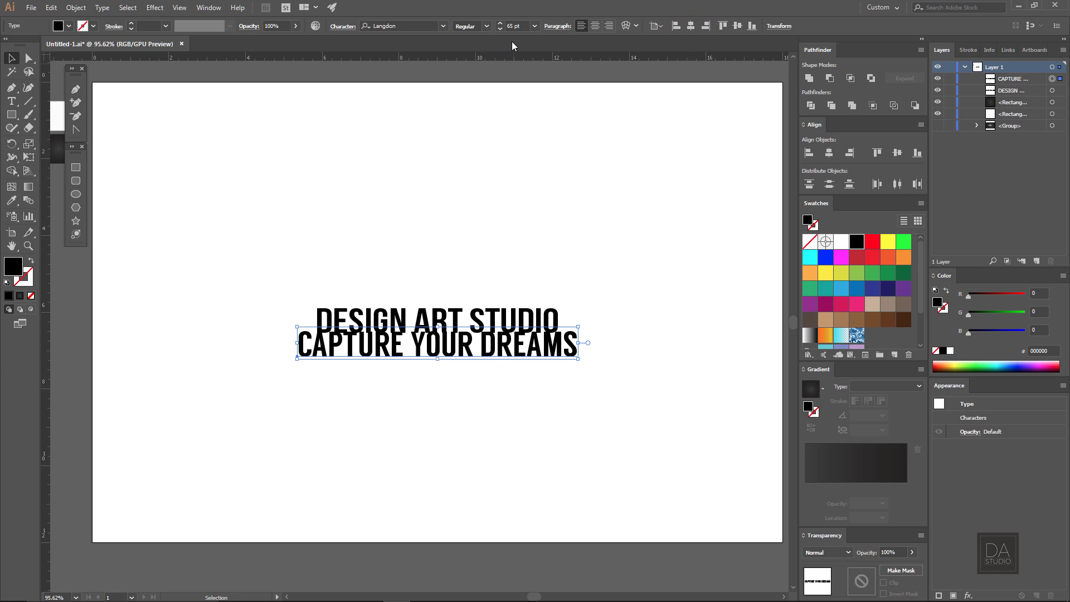
left_click(518, 26)
type("28")
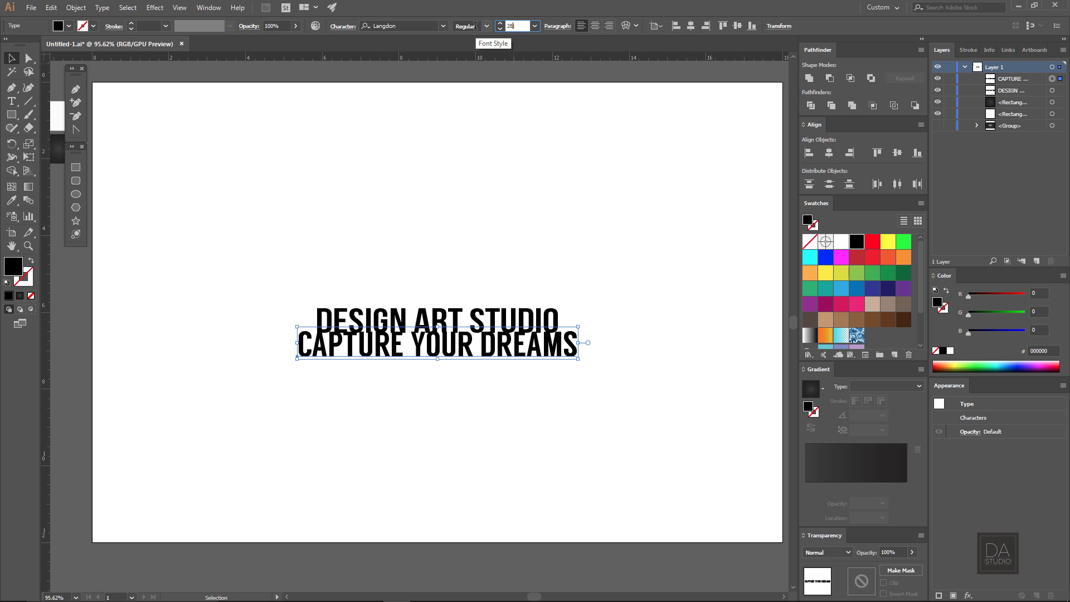
key("Escape")
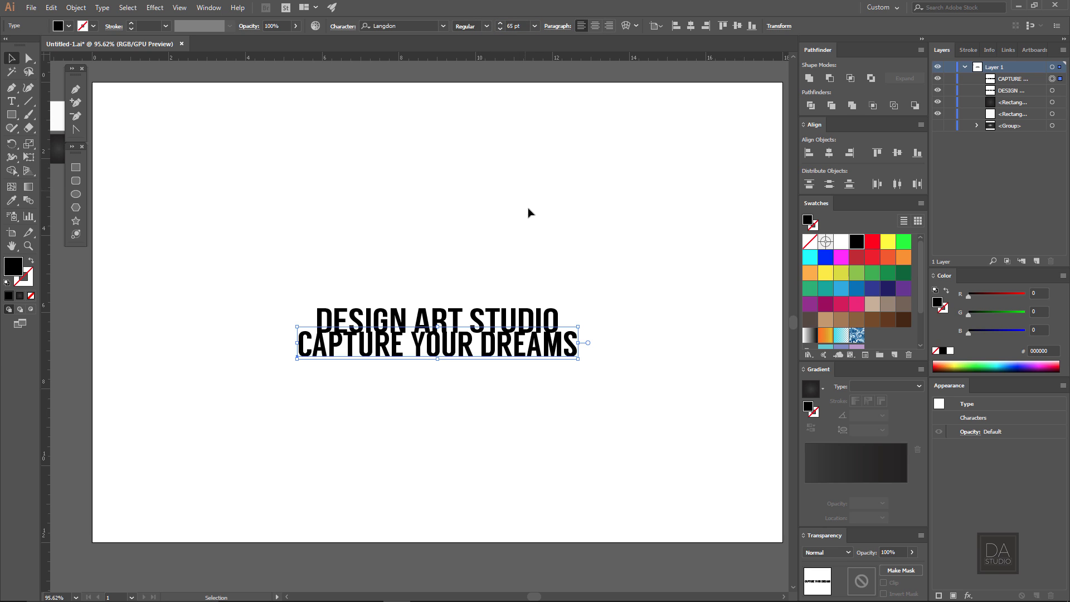
left_click(510, 24)
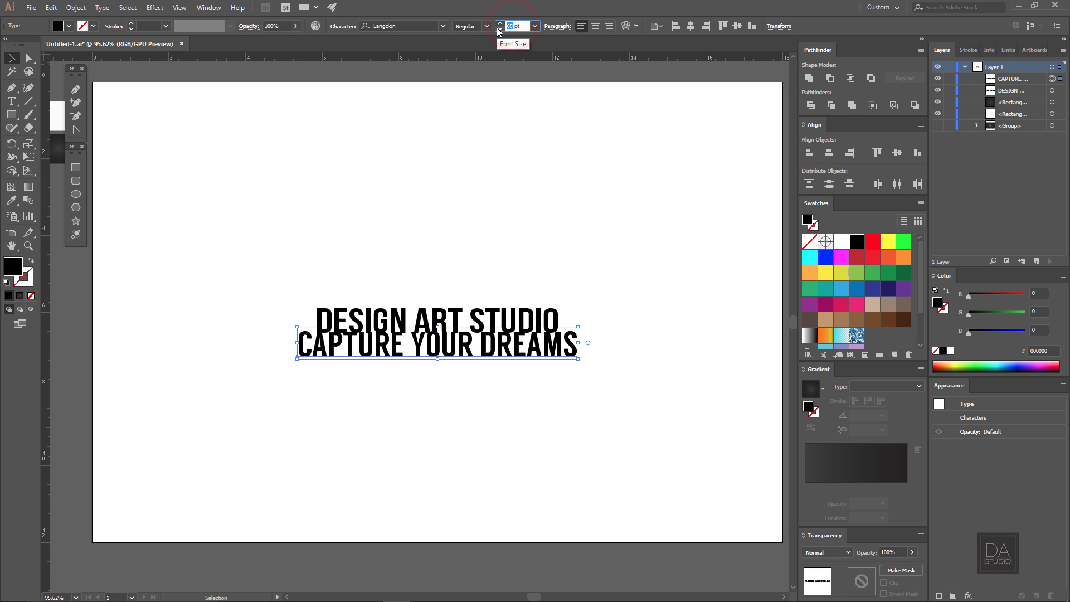
type("28")
key("Return")
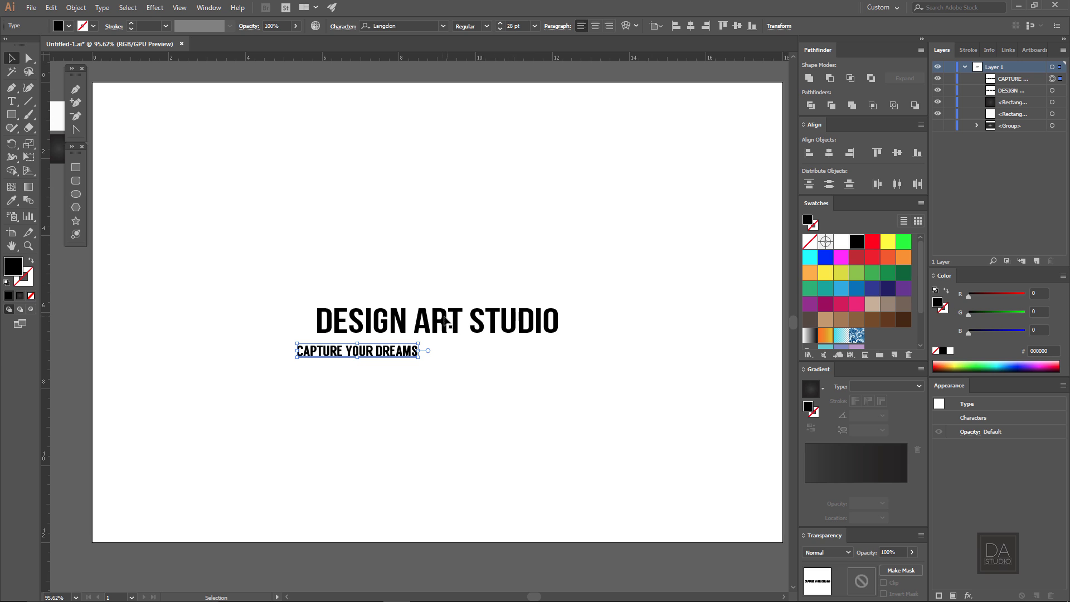
Centre the tagline under the heading and nudge it up close beneath it
left_click(691, 26)
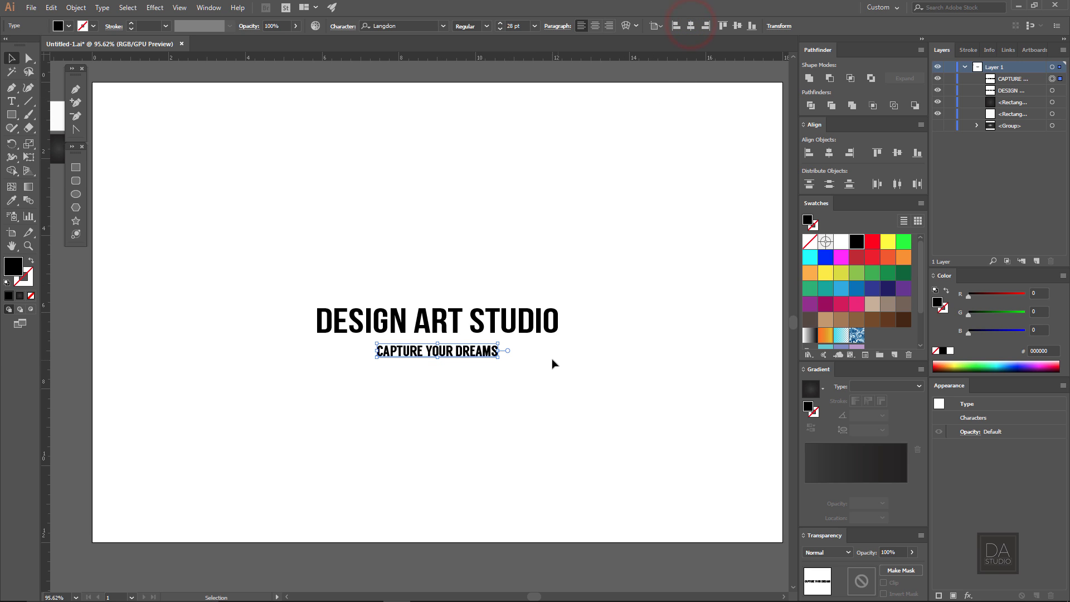
key("Up")
key("Up")
key("Up")
key("Up")
key("Up")
key("Up")
key("Up")
key("Up")
key("Up")
key("Up")
key("Up")
key("Up")
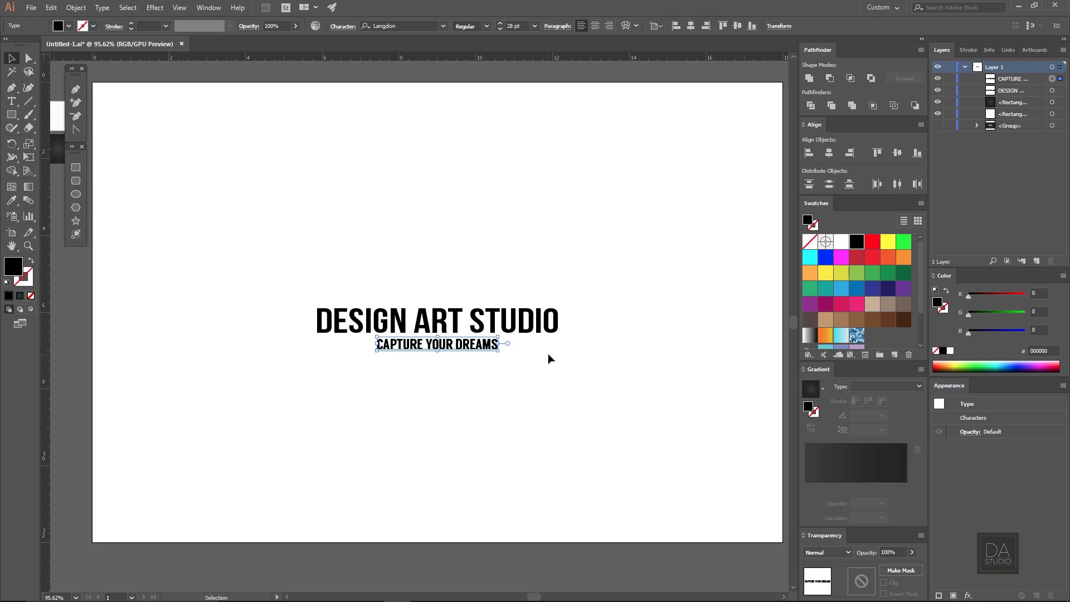
left_click(535, 363)
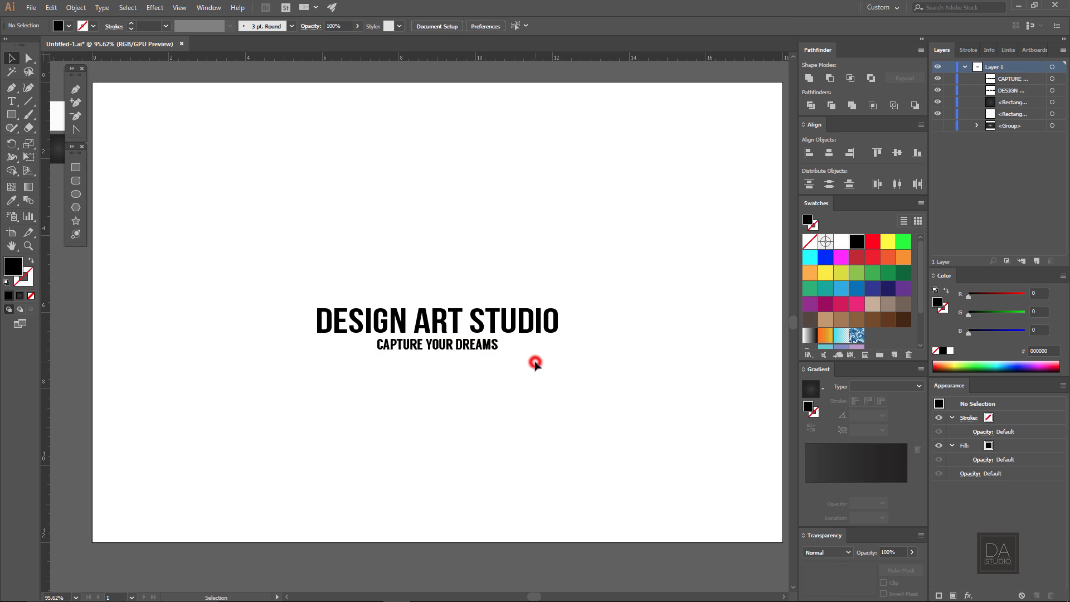
left_click(479, 344)
left_click_drag(350, 365, 393, 319)
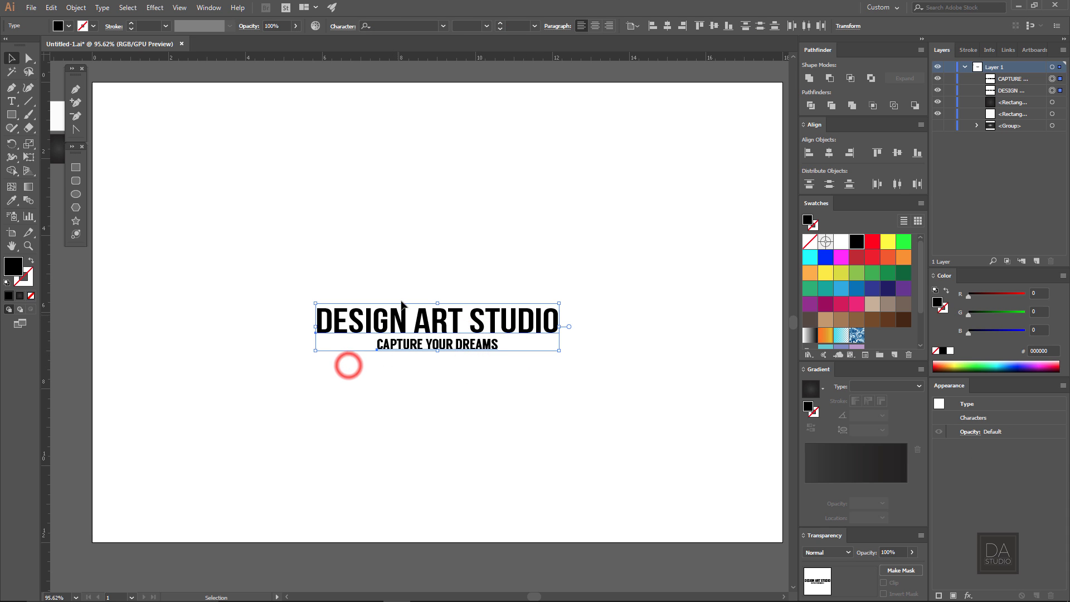
left_click(667, 26)
left_click(446, 199)
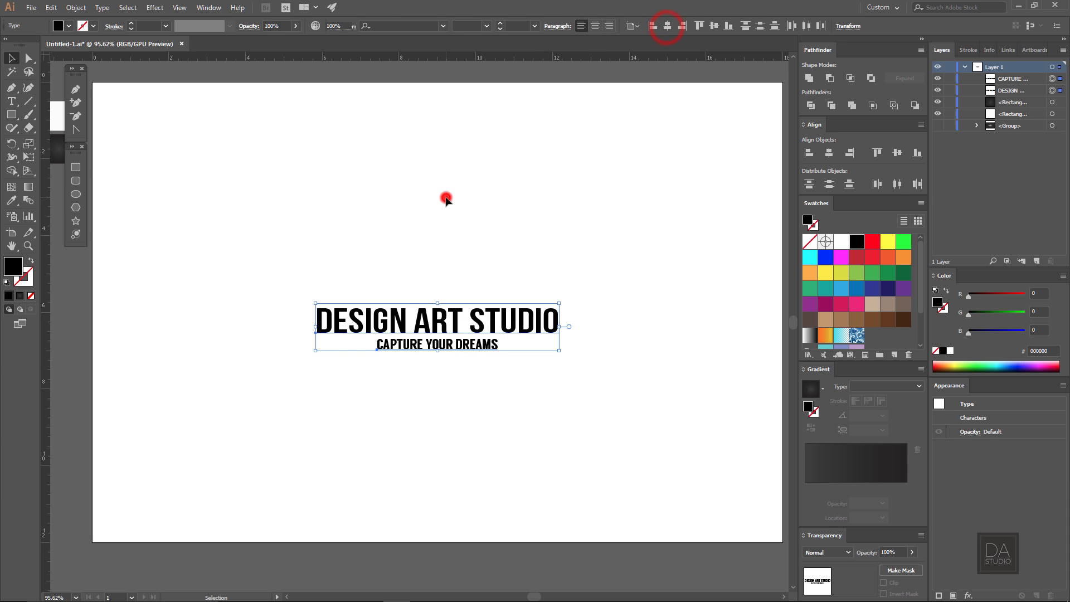
left_click(410, 352)
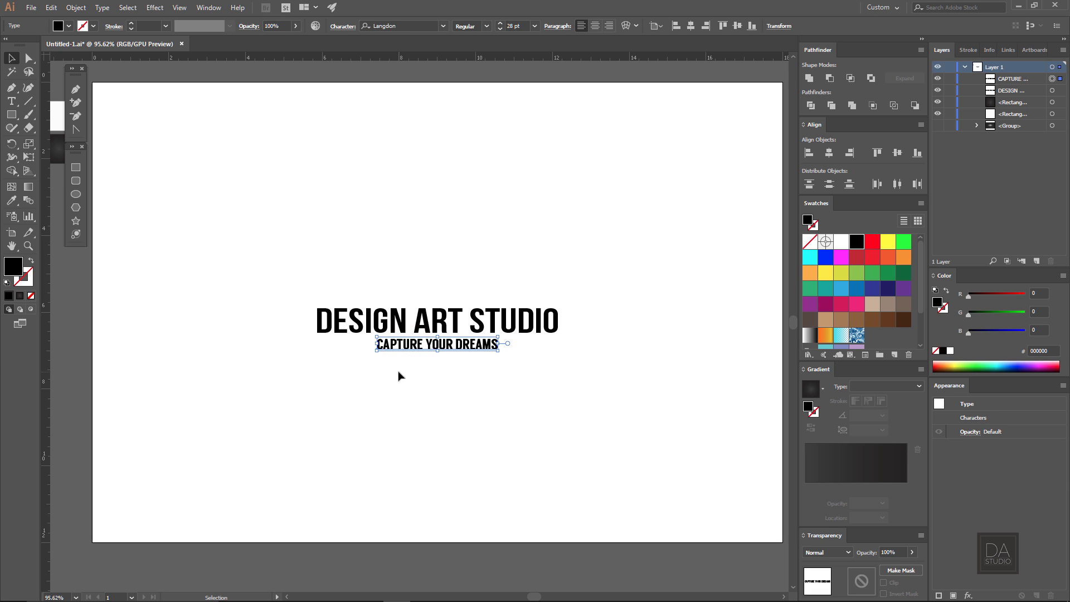
left_click(394, 369)
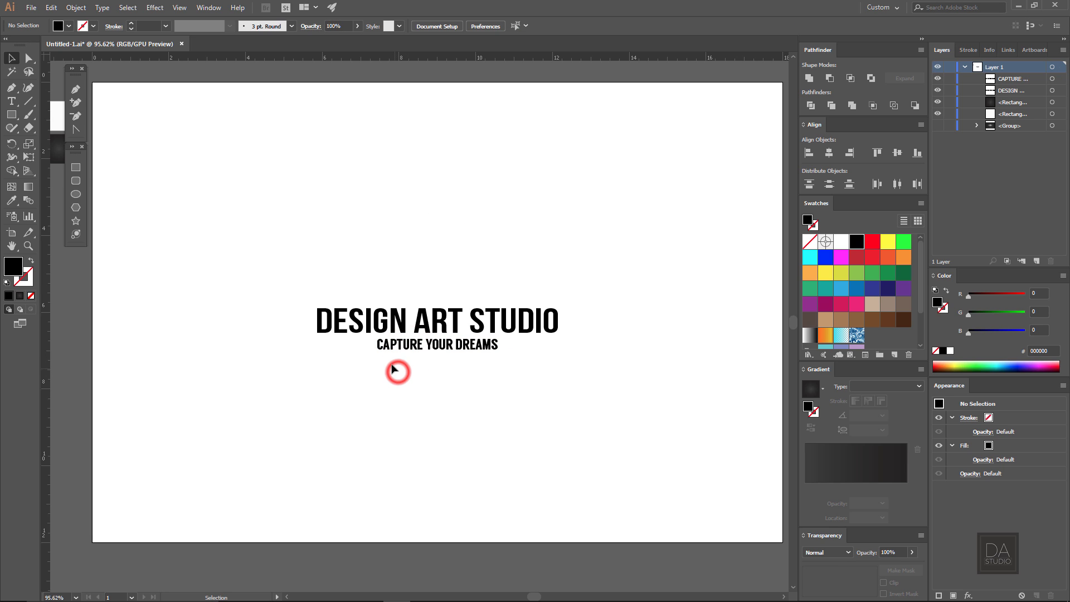
Draw a rounded square left of the heading and make it a black outline with no fill
left_click(76, 182)
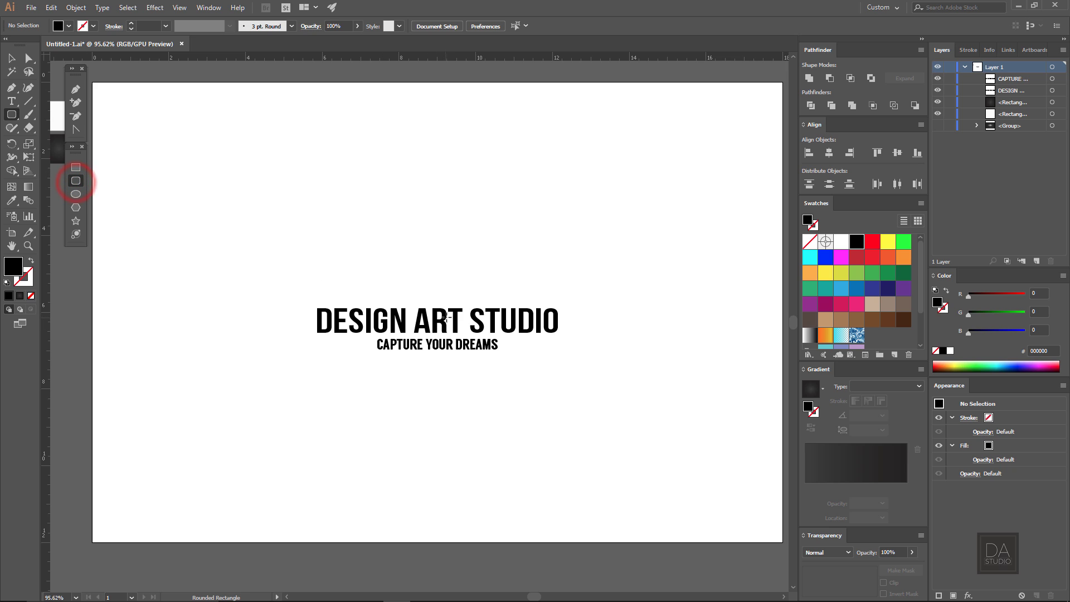
left_click_drag(438, 322, 490, 374)
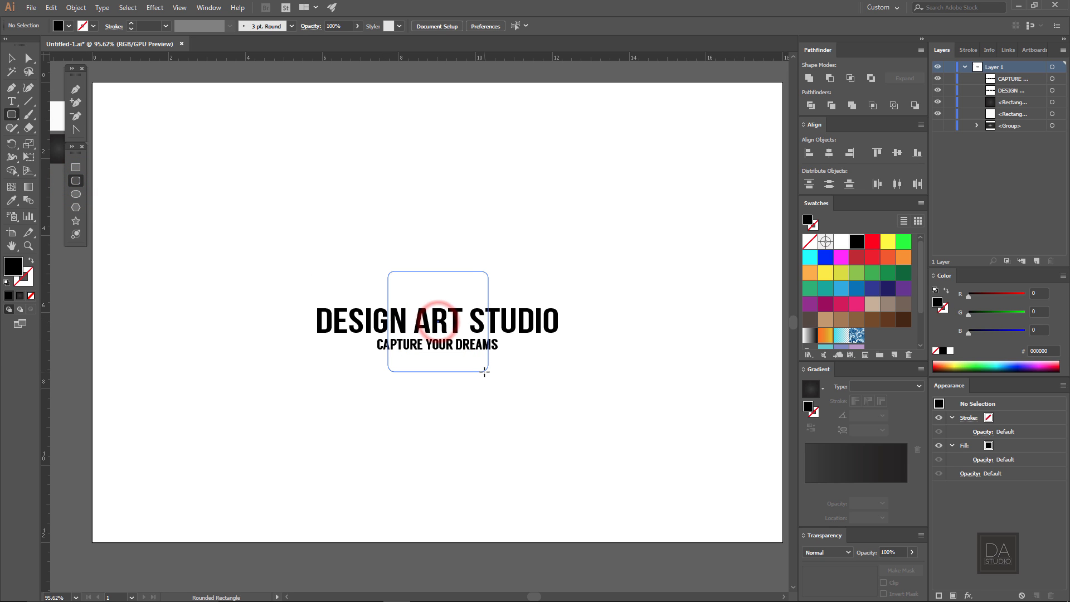
left_click(11, 59)
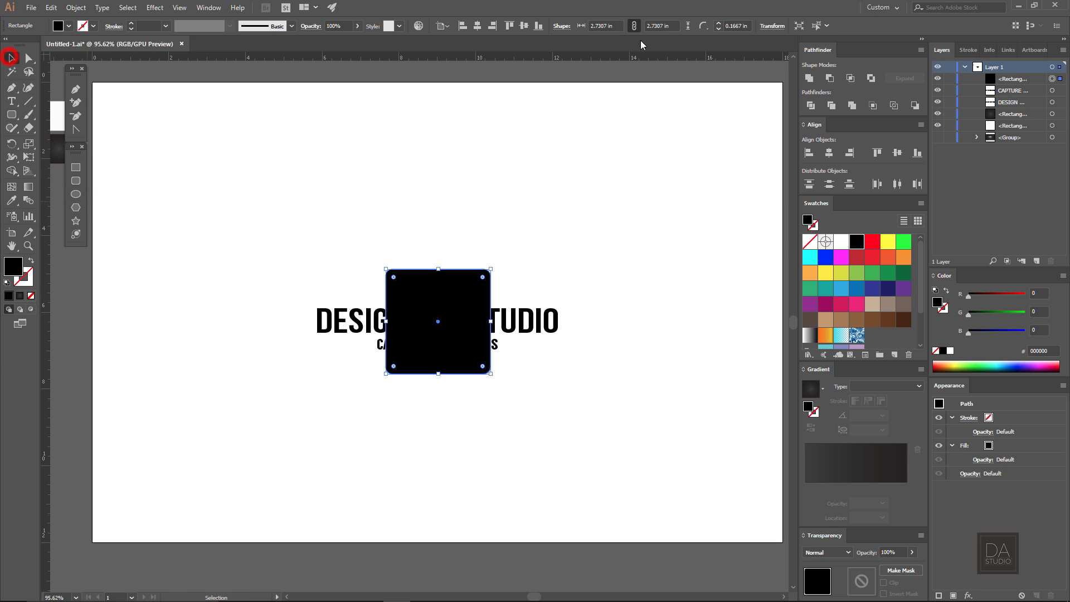
left_click(479, 25)
left_click(436, 173)
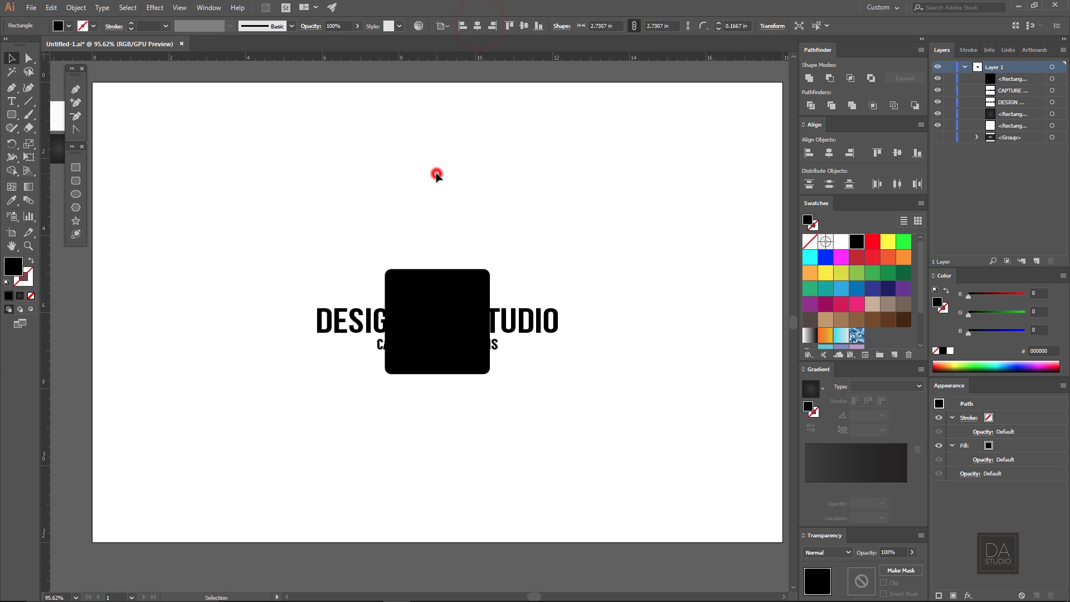
left_click_drag(446, 330, 251, 339)
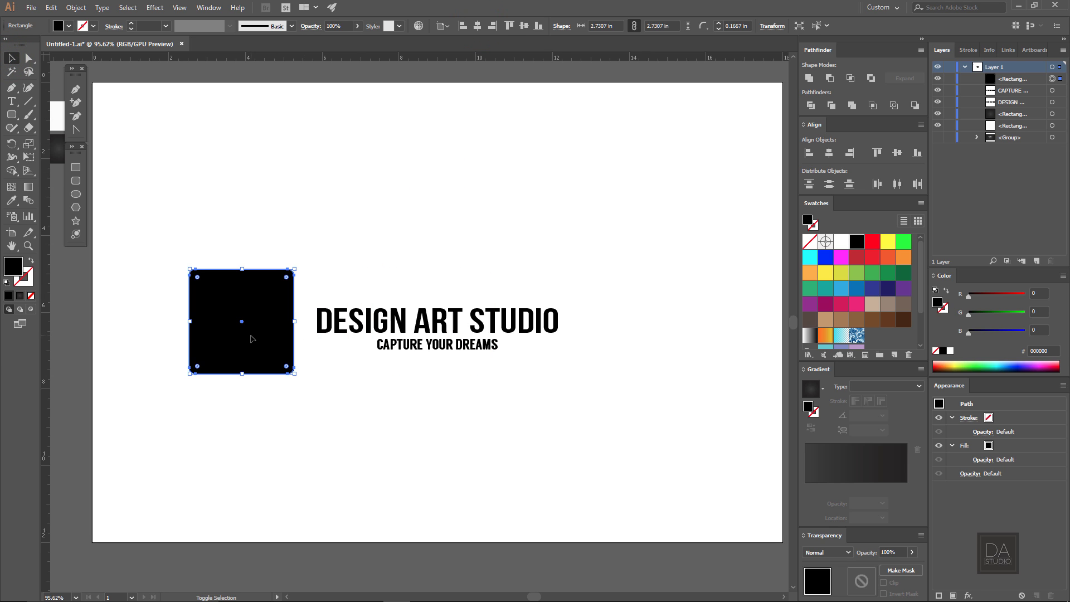
left_click(184, 234)
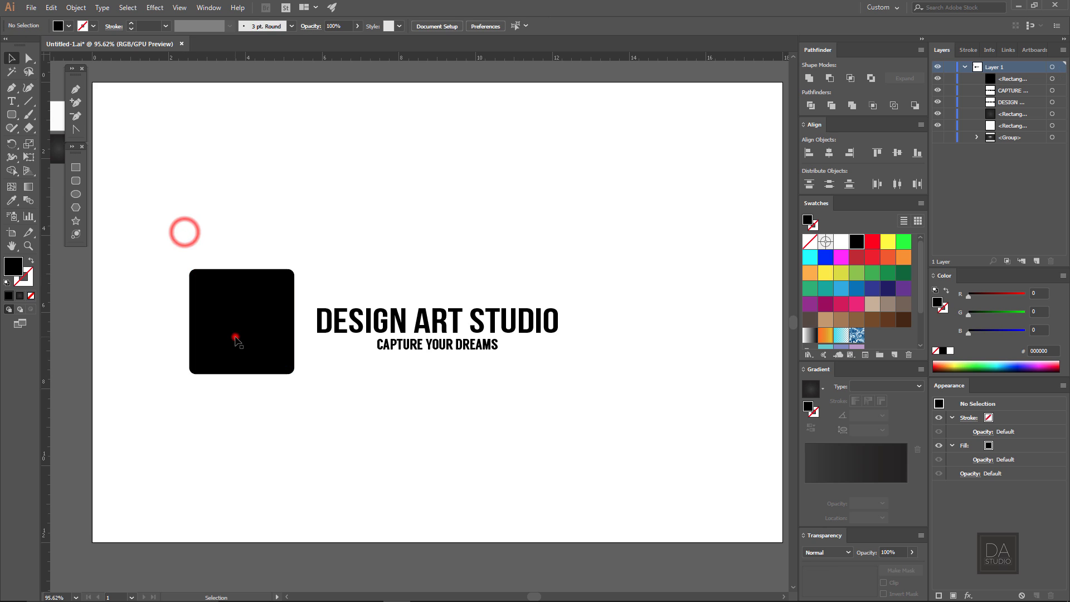
left_click(235, 337)
left_click(31, 261)
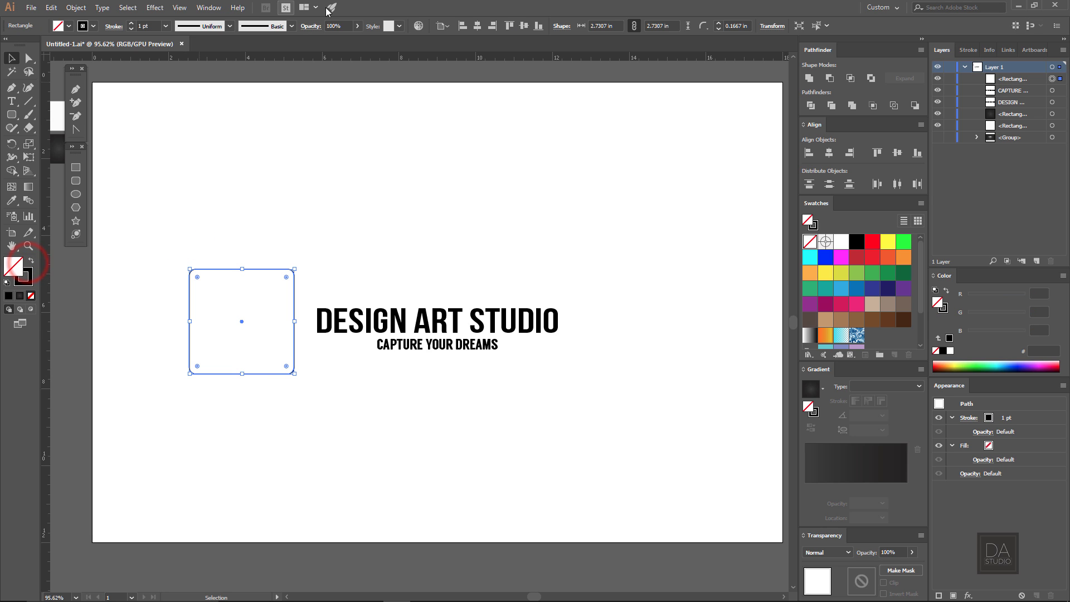
Raise the rounded square's stroke weight to 6 pt and zoom in on it
left_click(133, 23)
left_click(133, 23)
left_click(132, 23)
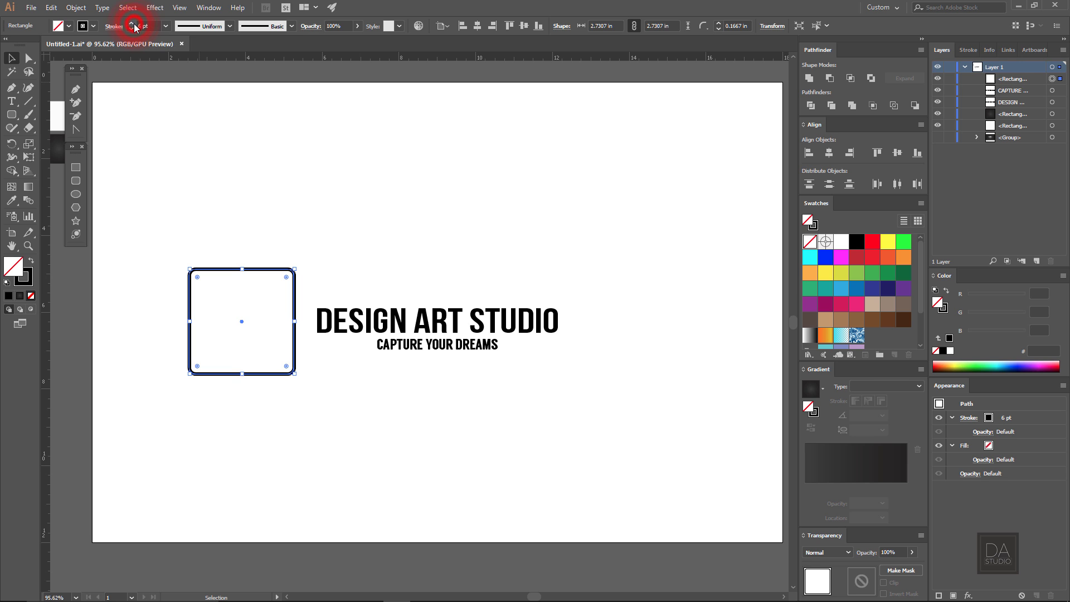
left_click(148, 174)
left_click_drag(160, 279, 259, 292)
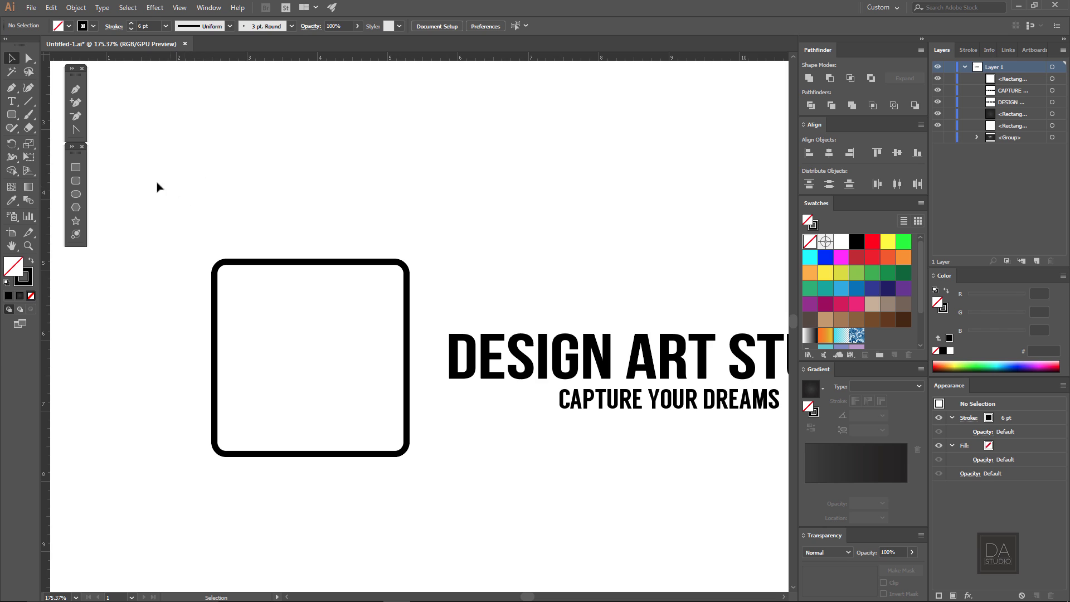
Draw a vertical line centred in the rounded square and Alt-drag a copy to the left
left_click(27, 103)
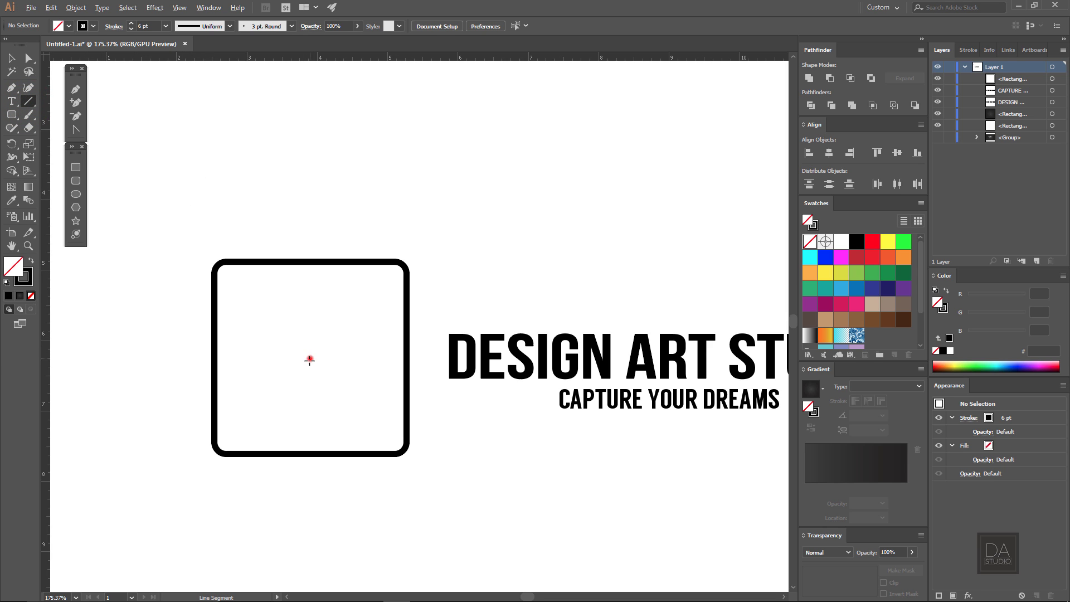
left_click_drag(310, 360, 310, 494)
left_click(12, 58)
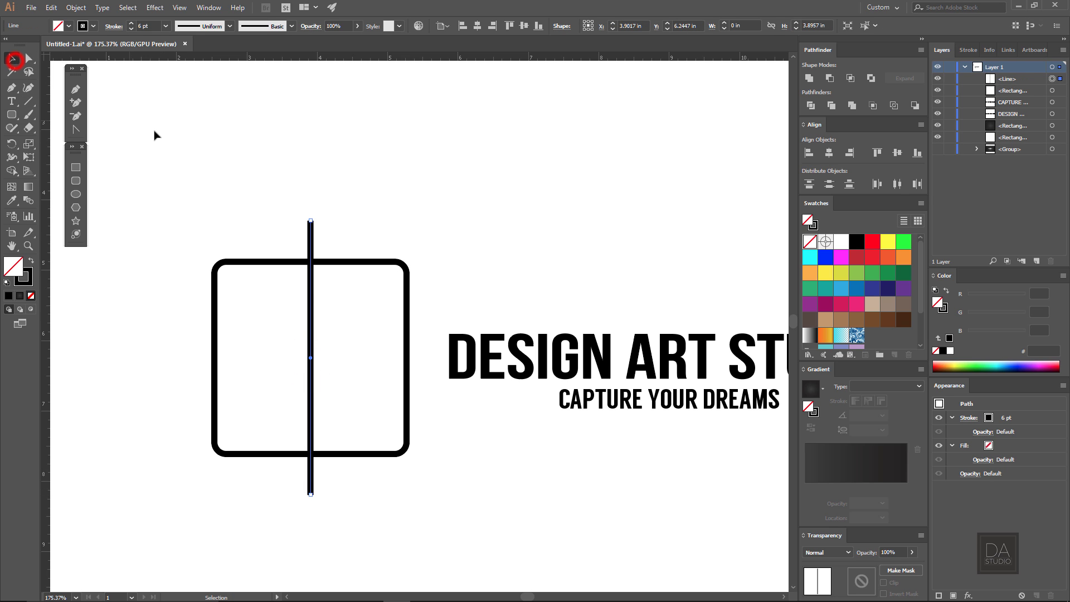
left_click_drag(161, 152, 313, 294)
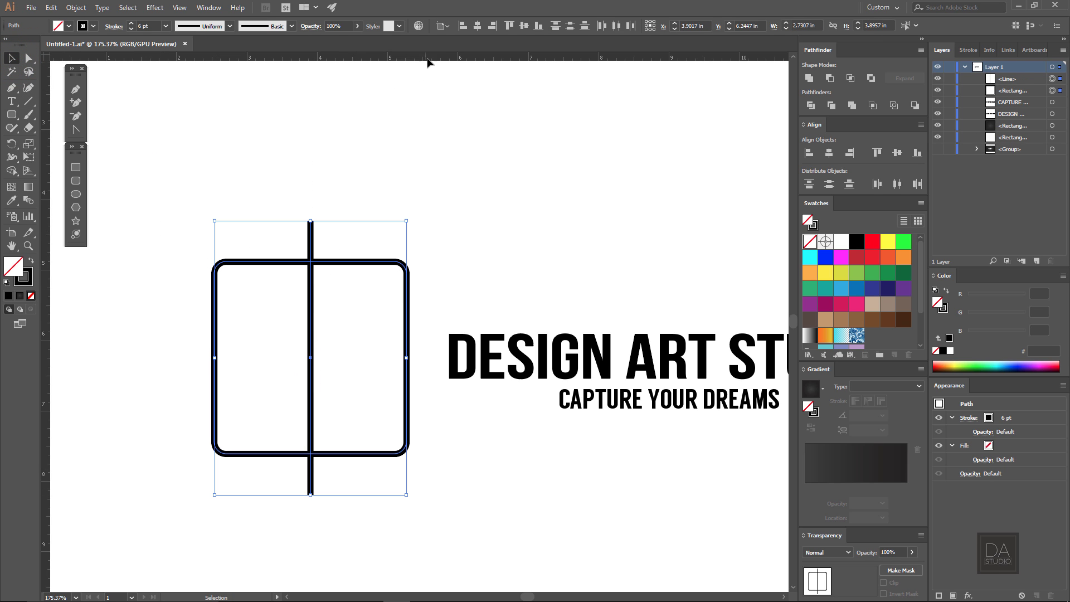
left_click(446, 29)
left_click(465, 40)
left_click(479, 27)
left_click(393, 115)
left_click(311, 329)
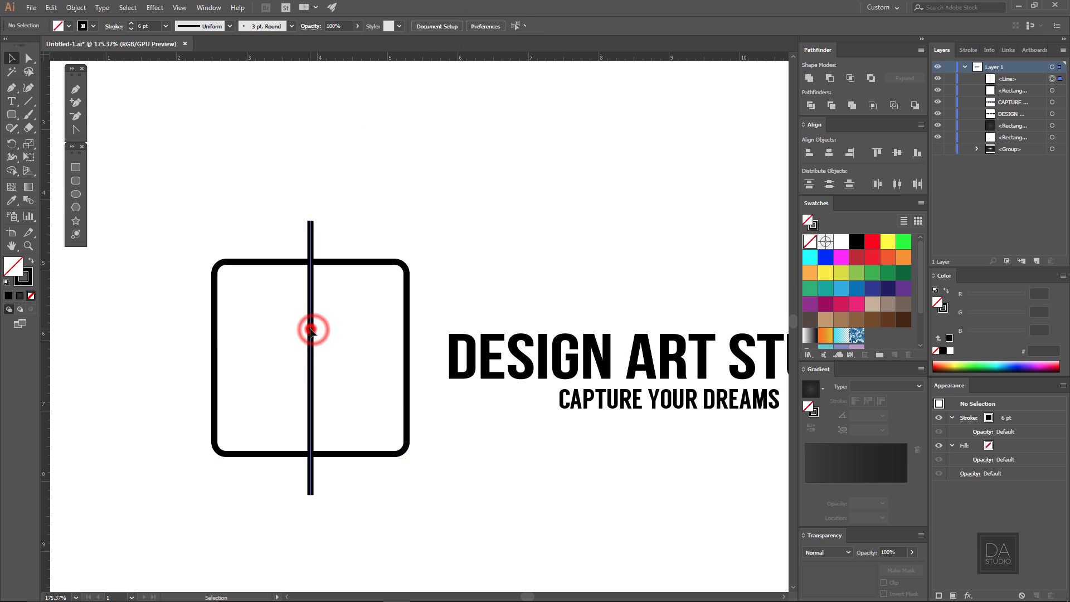
left_click_drag(311, 330, 277, 329)
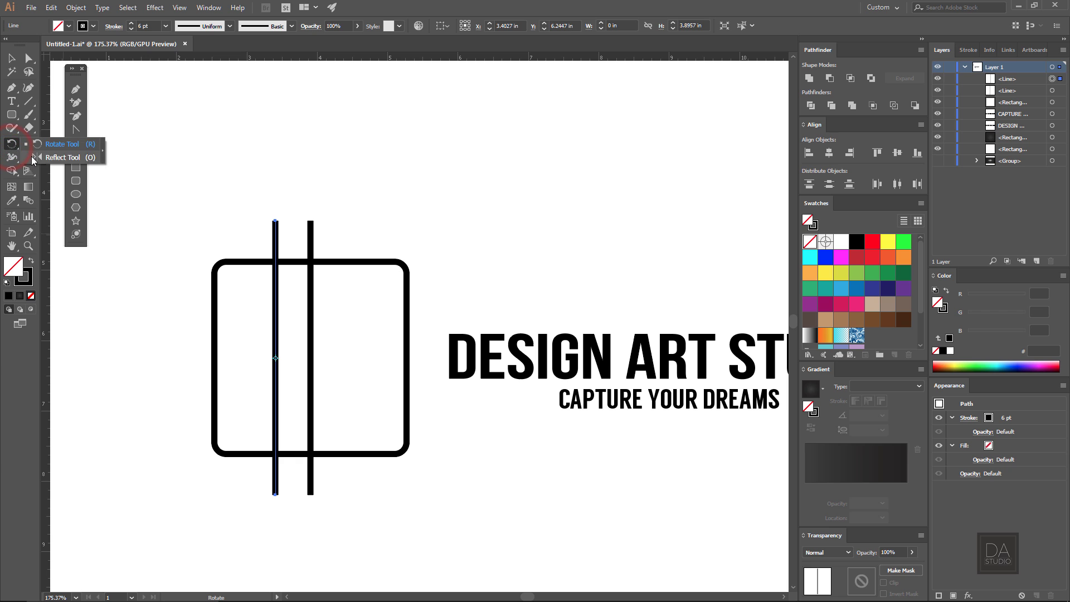
Reflect a vertical copy of the left line across the square's centre and delete the middle line
left_click_drag(12, 145, 31, 157)
left_click_drag(324, 349, 358, 352)
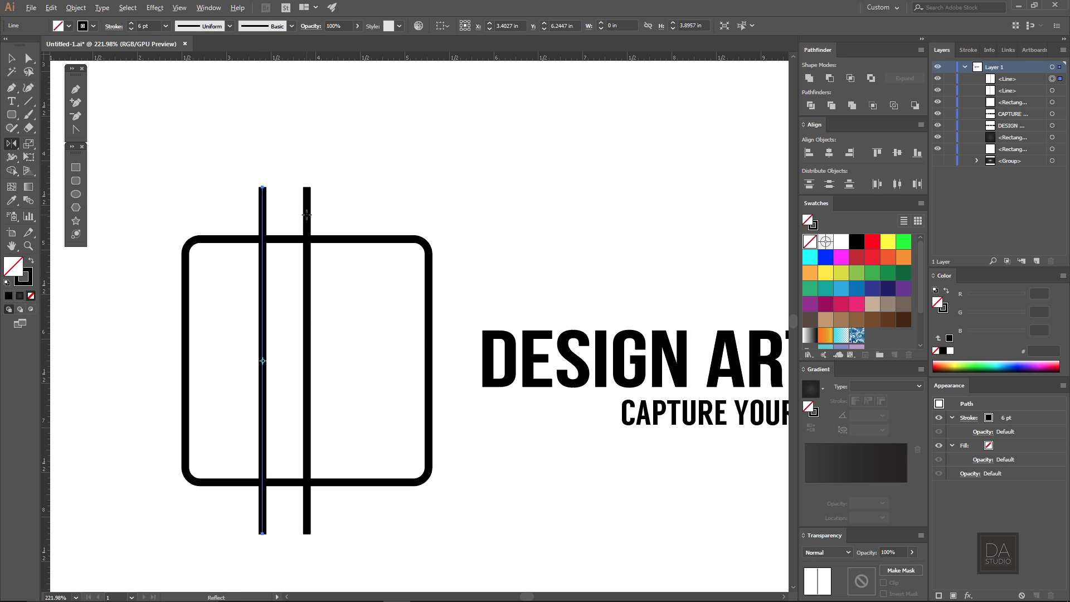
left_click(306, 215, "alt")
left_click(73, 324)
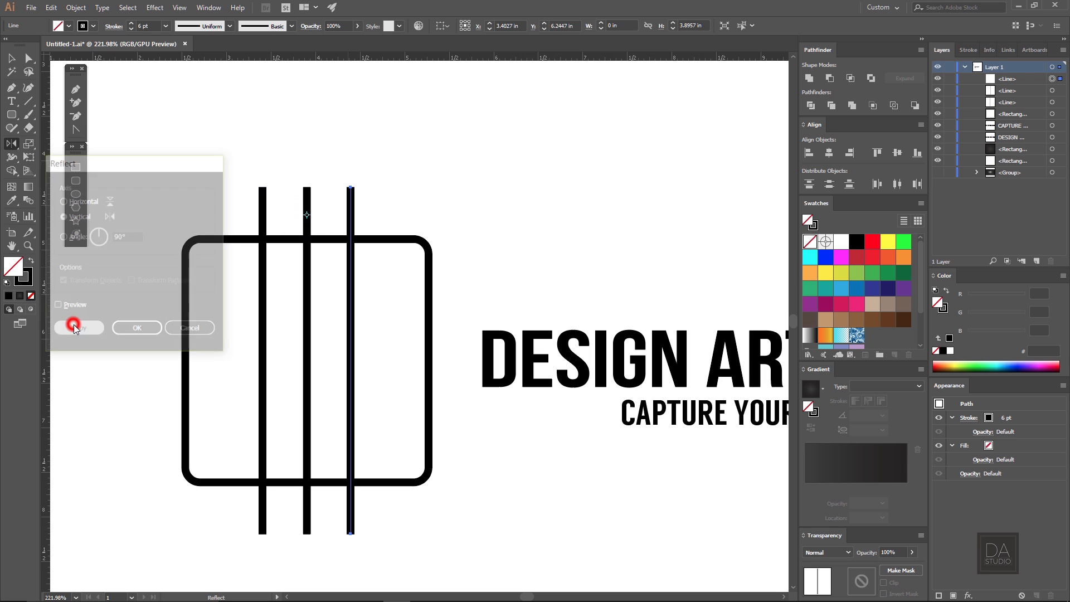
left_click(11, 58)
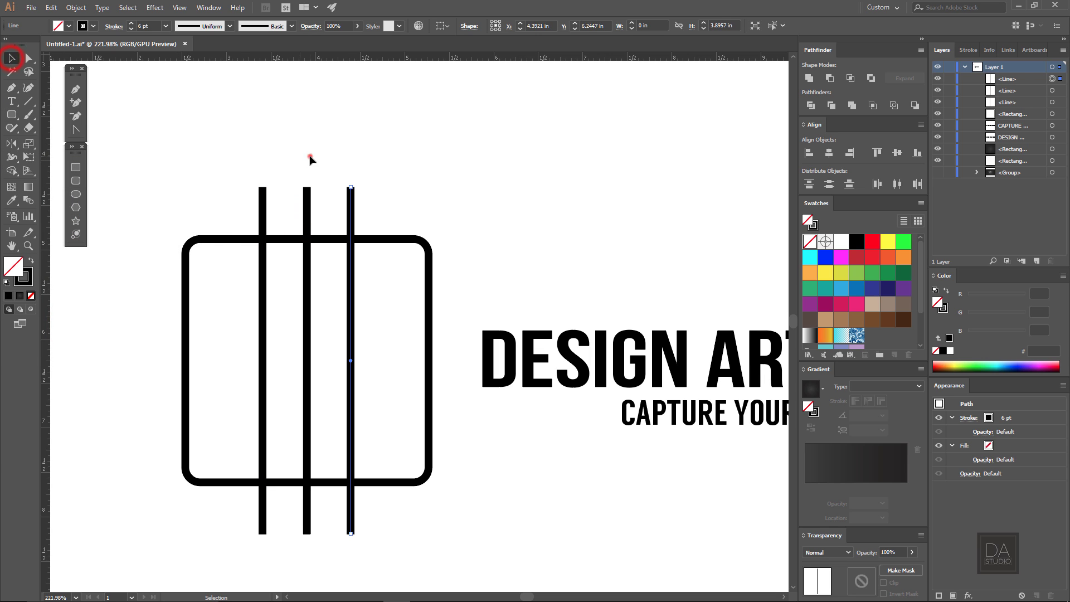
left_click_drag(301, 169, 317, 214)
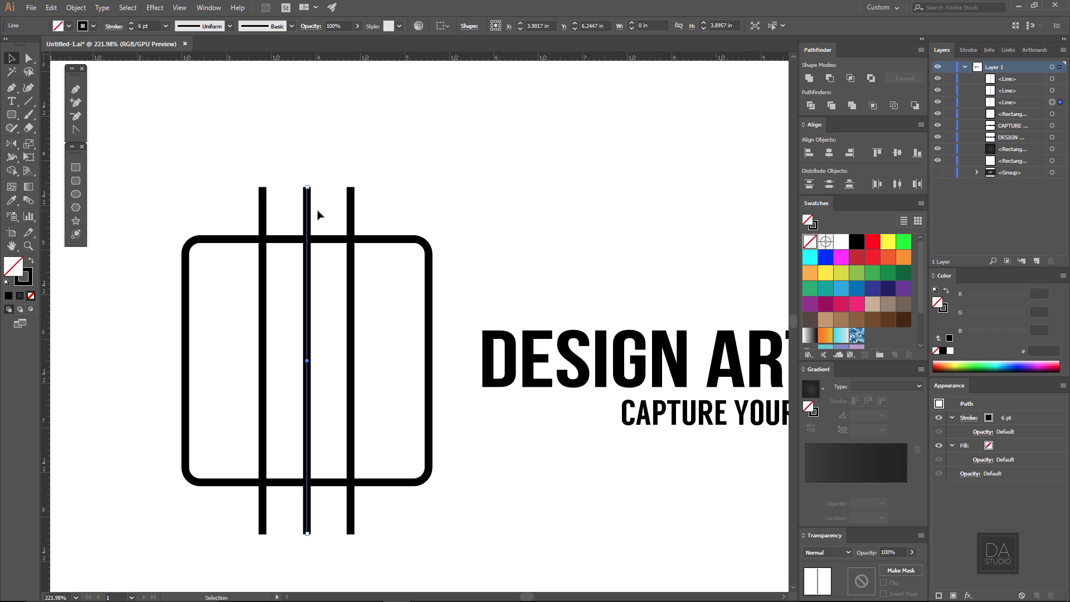
key("Delete")
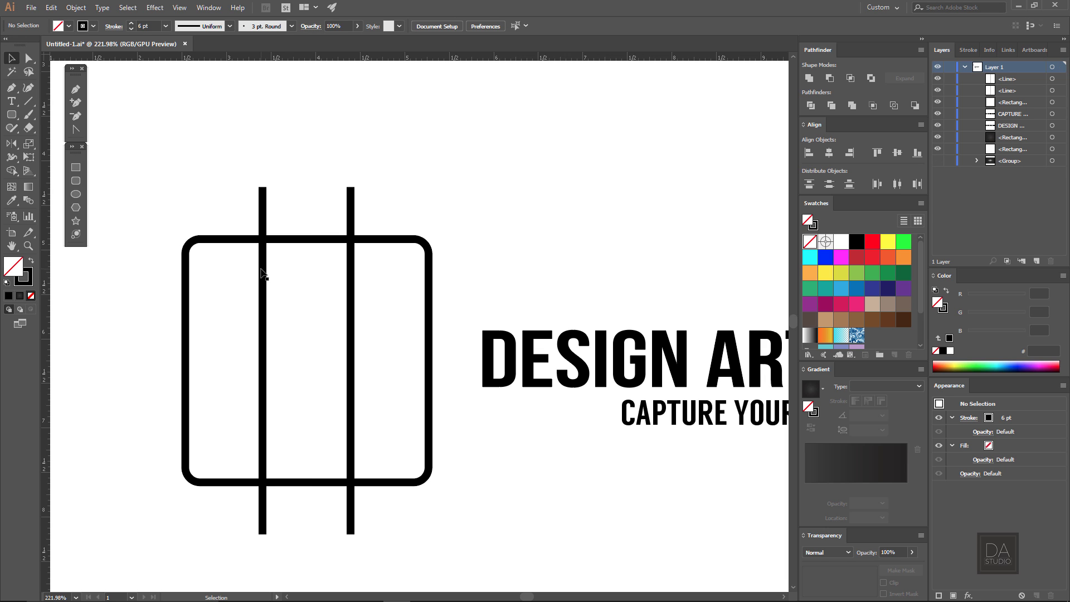
left_click(260, 270)
Paste the two vertical lines in front and rotate the copies 90° into horizontal lines
left_click_drag(242, 276, 363, 328)
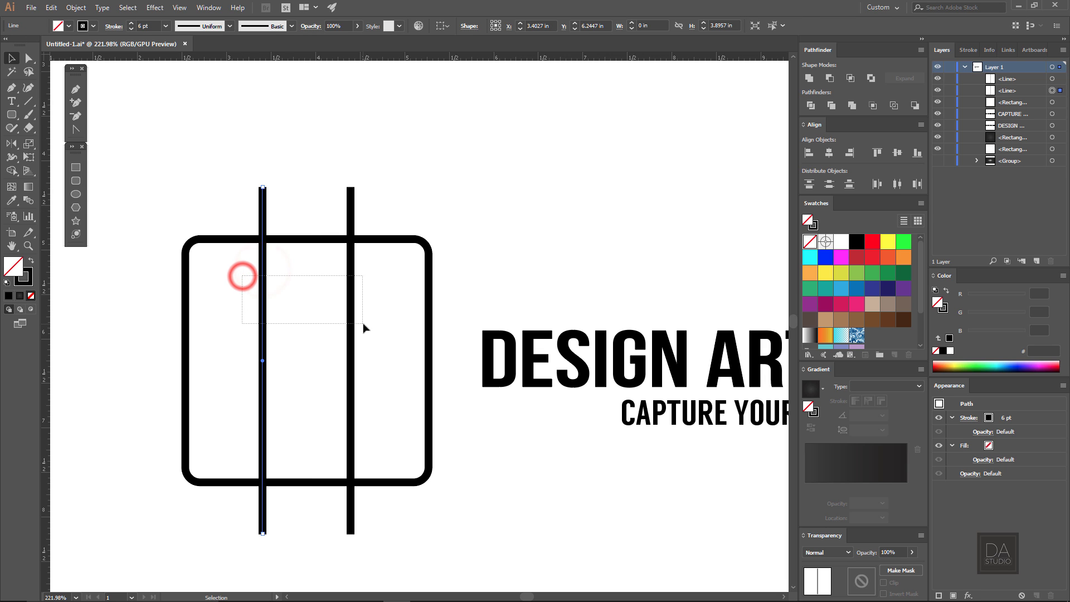
left_click(331, 315)
left_click(260, 299)
left_click_drag(242, 287, 368, 335)
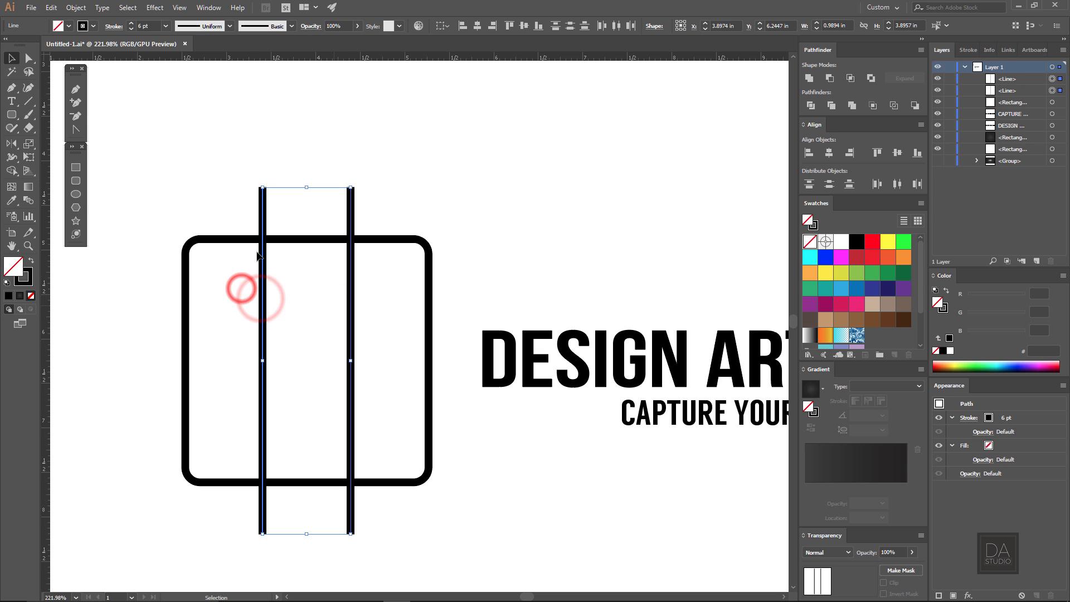
left_click(50, 8)
left_click(70, 60)
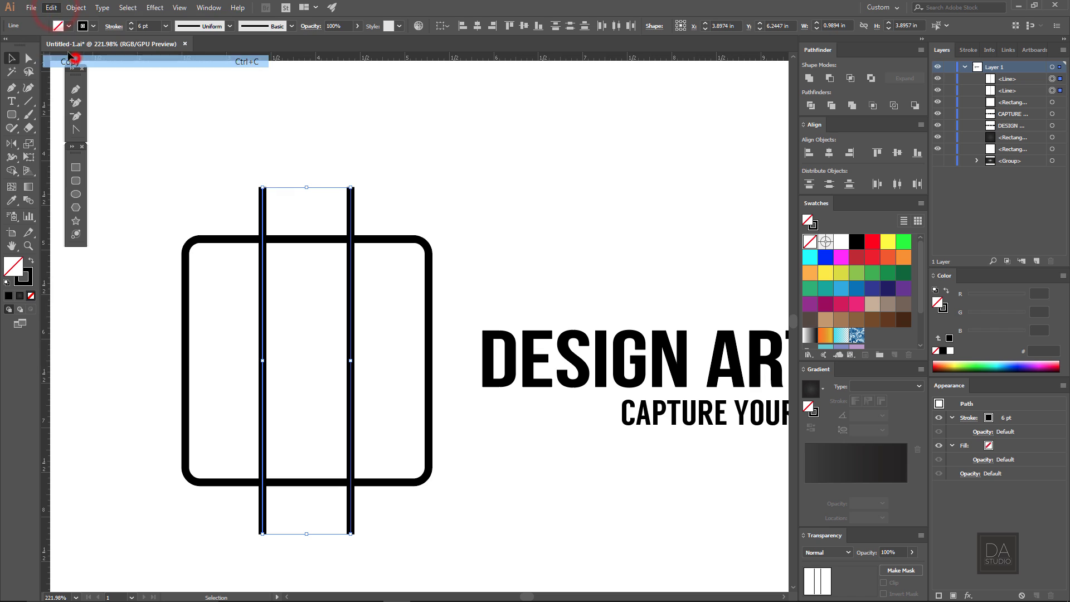
left_click(51, 7)
left_click(89, 85)
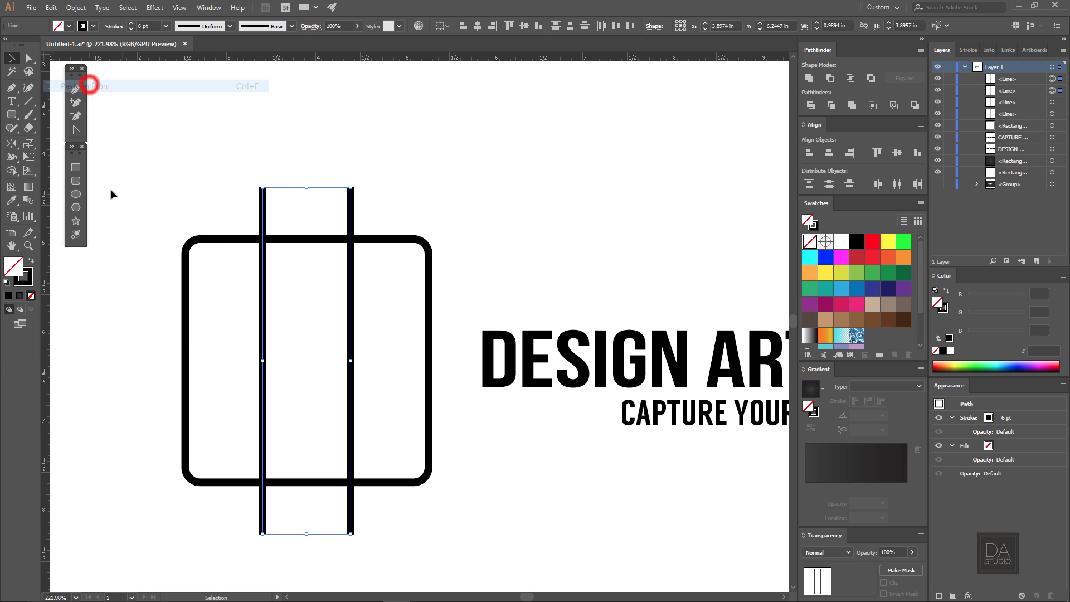
left_click_drag(356, 538, 443, 349)
left_click(469, 280)
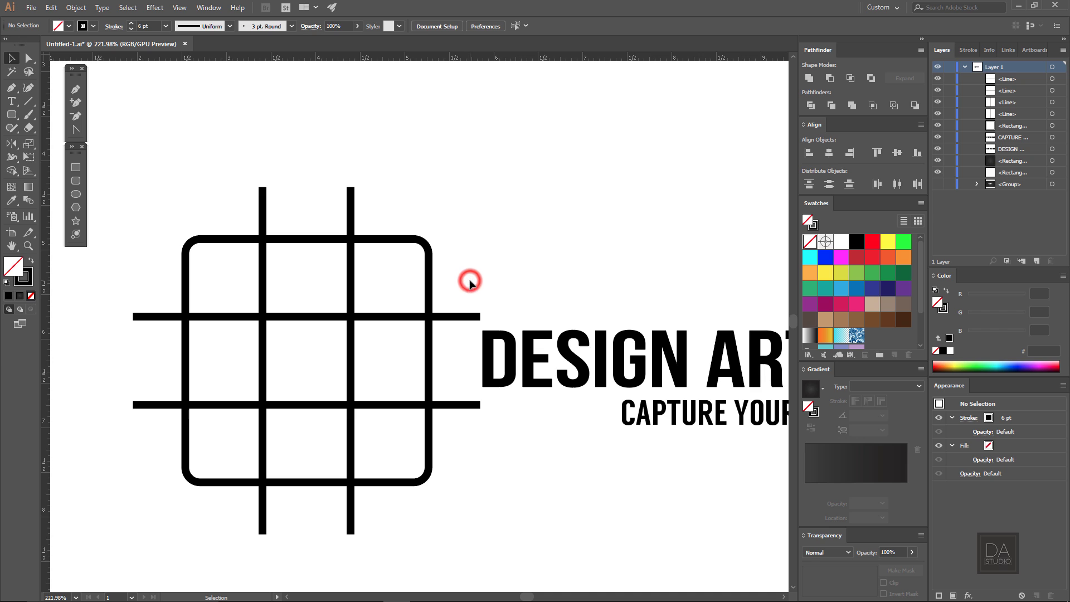
left_click(219, 239)
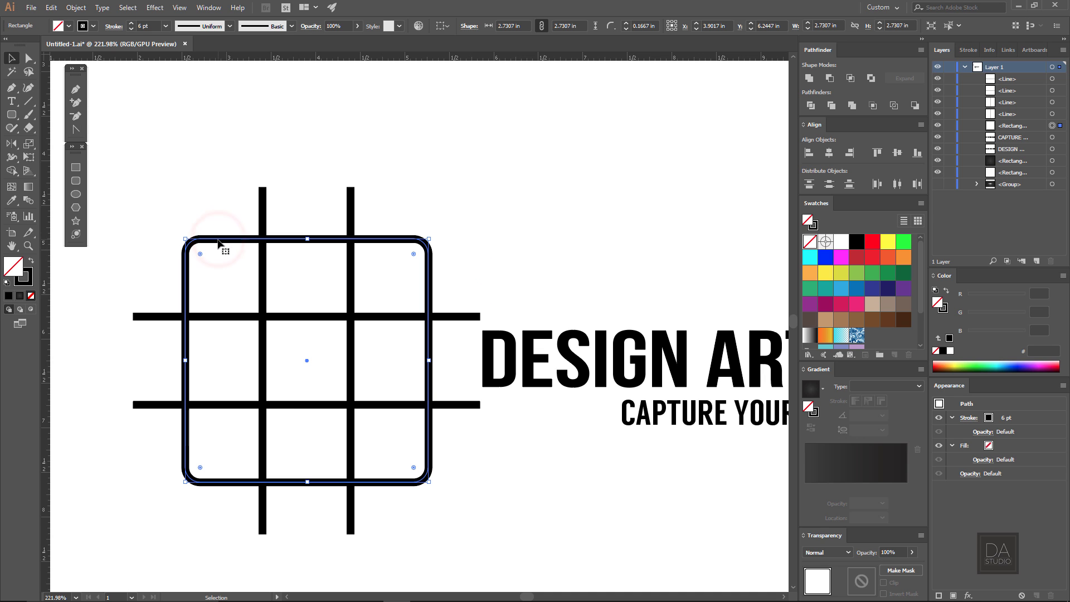
Expand the rounded square's 6 pt outline into a filled black shape, leaving the grid lines as strokes
left_click(70, 9)
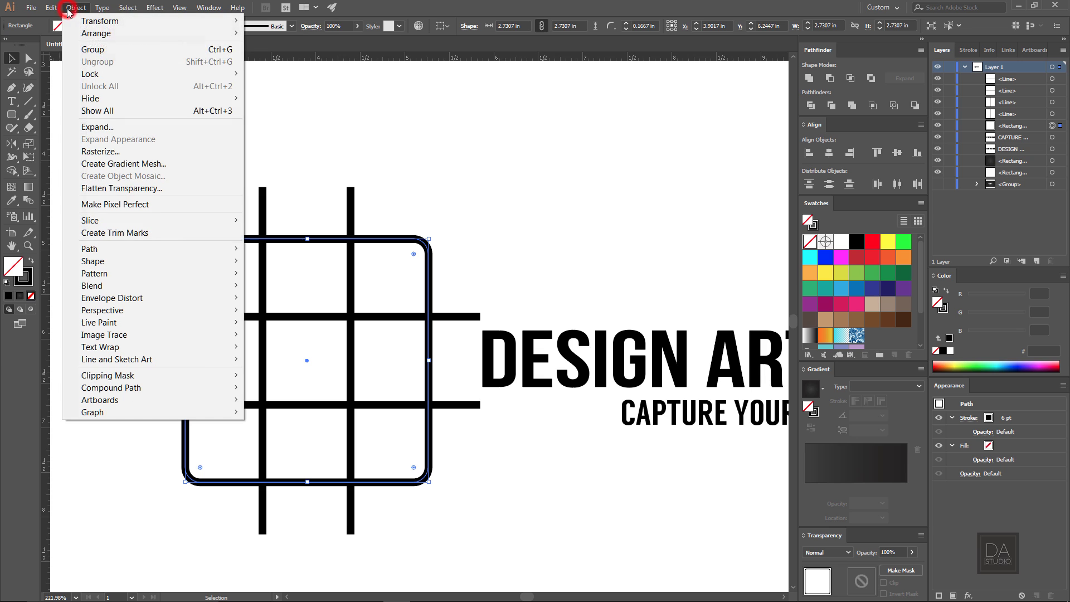
left_click(85, 127)
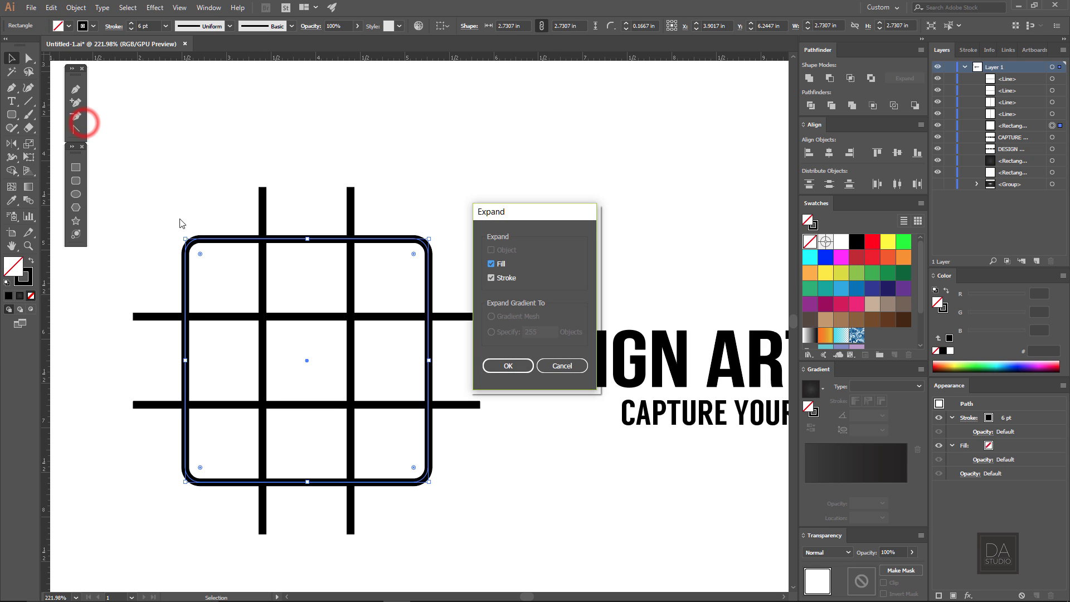
left_click(500, 369)
left_click(208, 239)
left_click(256, 271)
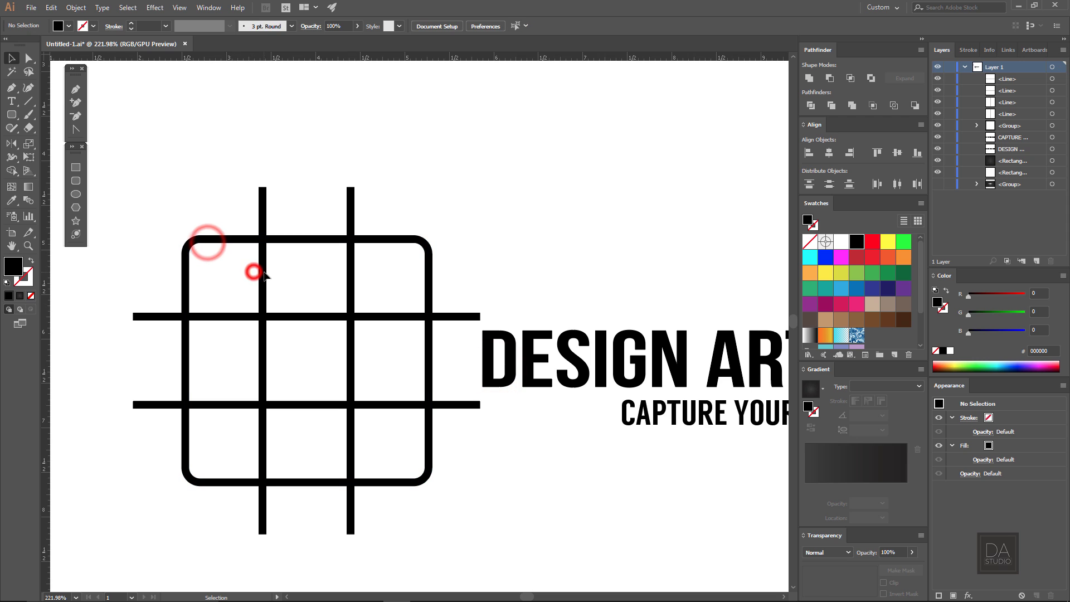
left_click(262, 273)
left_click(76, 8)
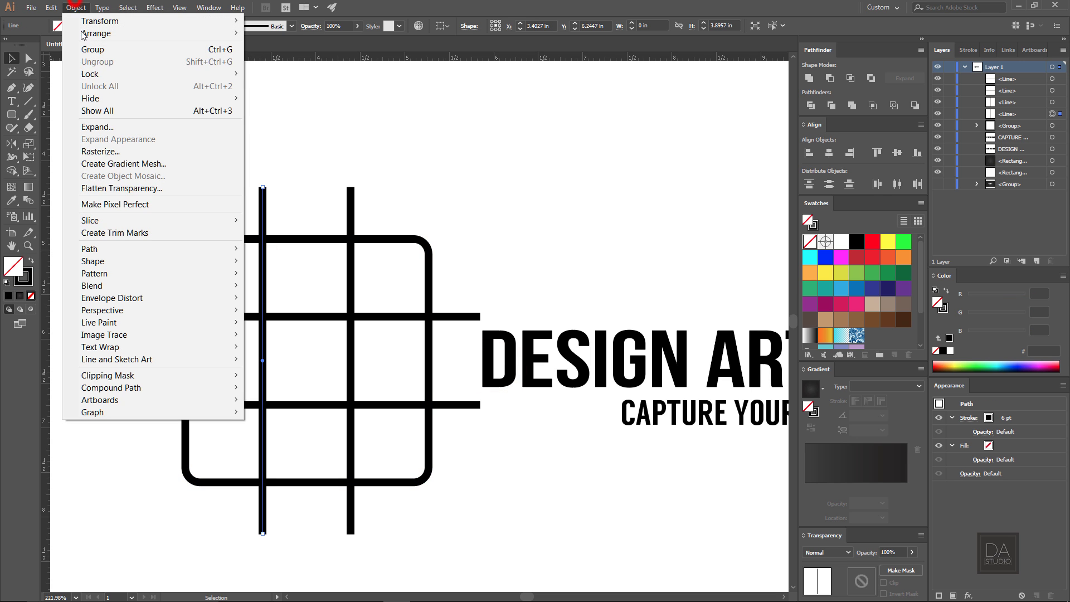
left_click(286, 175)
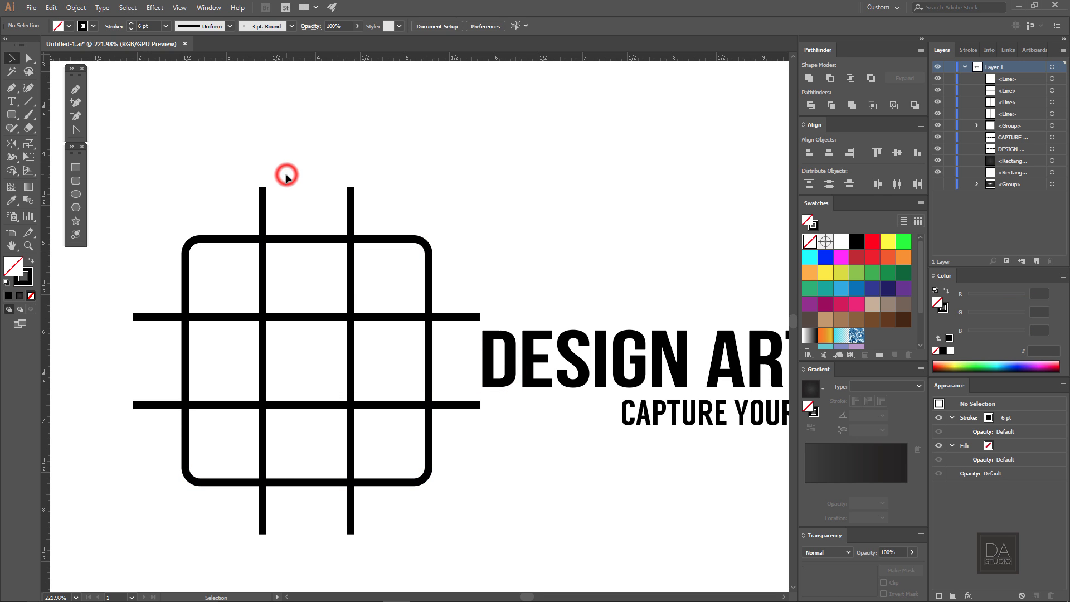
Divide the rounded square along the grid lines with Pathfinder and ungroup the pieces
left_click_drag(149, 209, 438, 480)
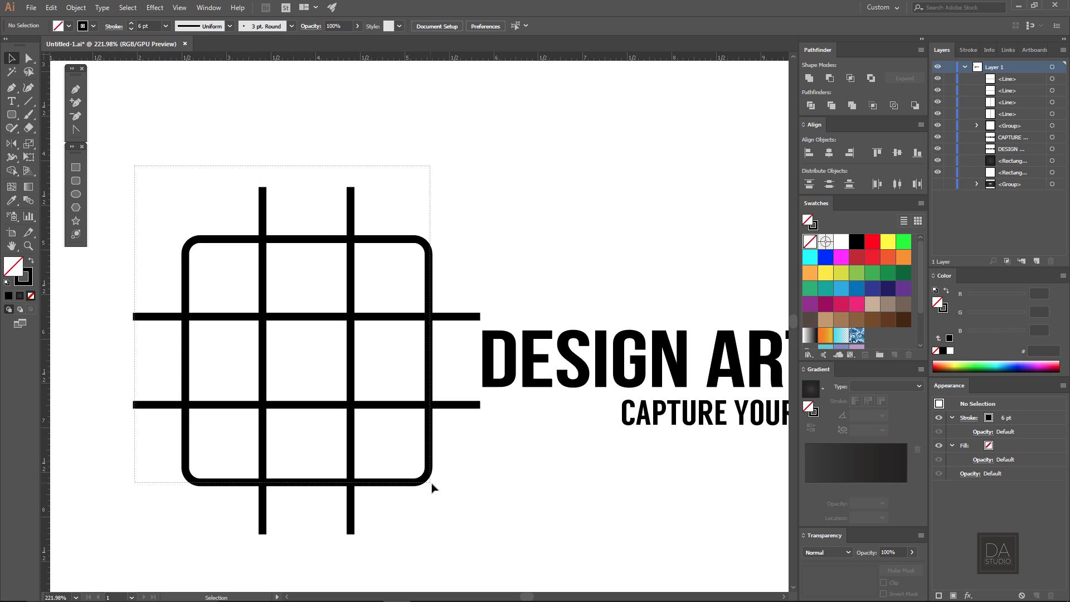
left_click(811, 105)
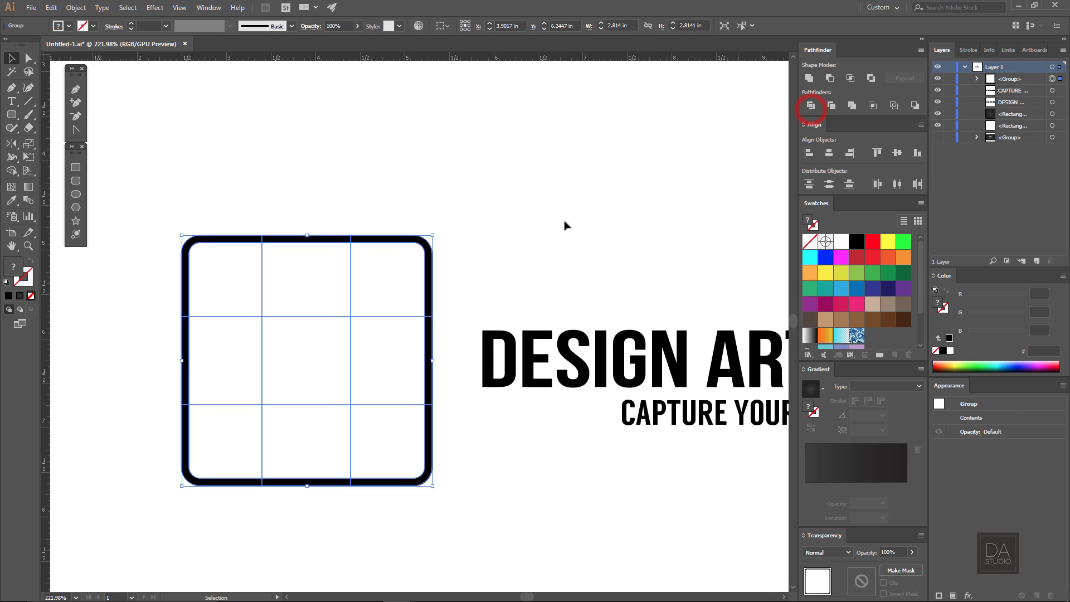
right_click(298, 297)
left_click(317, 378)
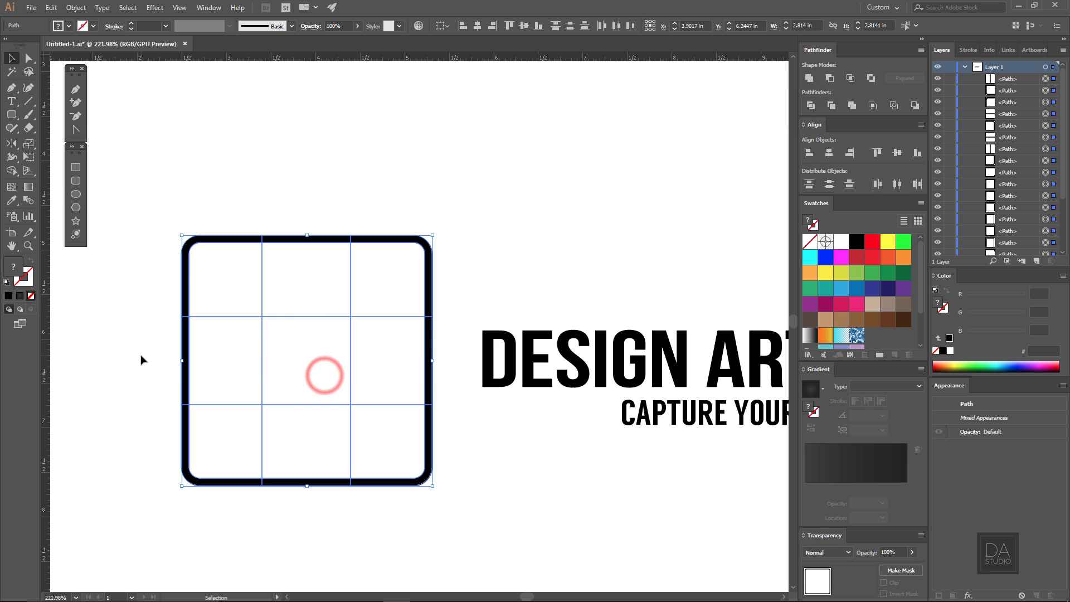
Delete the side middle segments, keeping the four corner pieces as brackets
left_click_drag(206, 271, 206, 271)
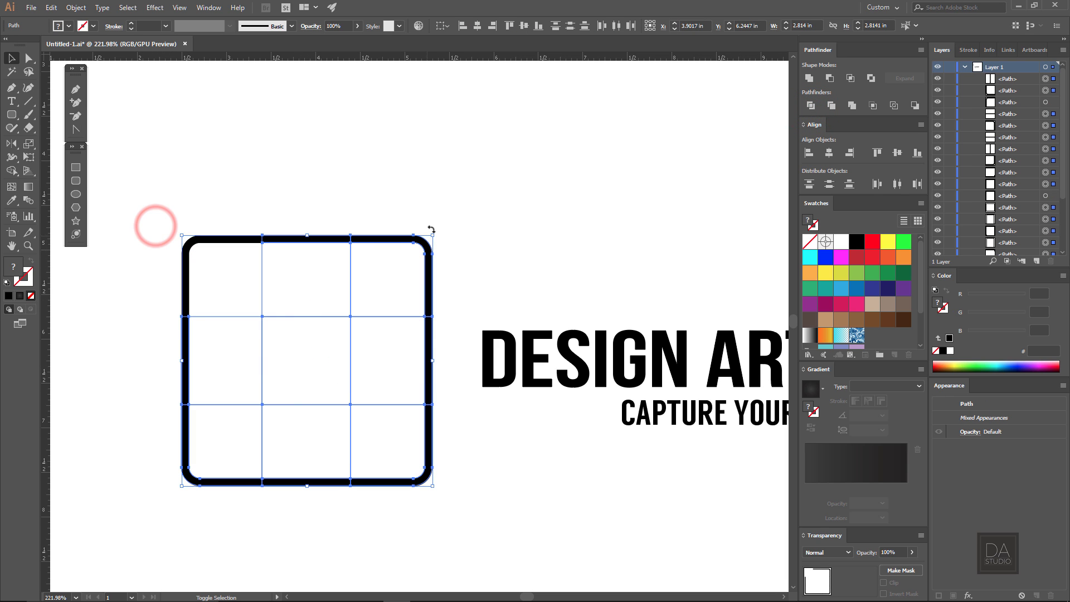
left_click_drag(437, 225, 394, 269)
left_click_drag(460, 471, 413, 498)
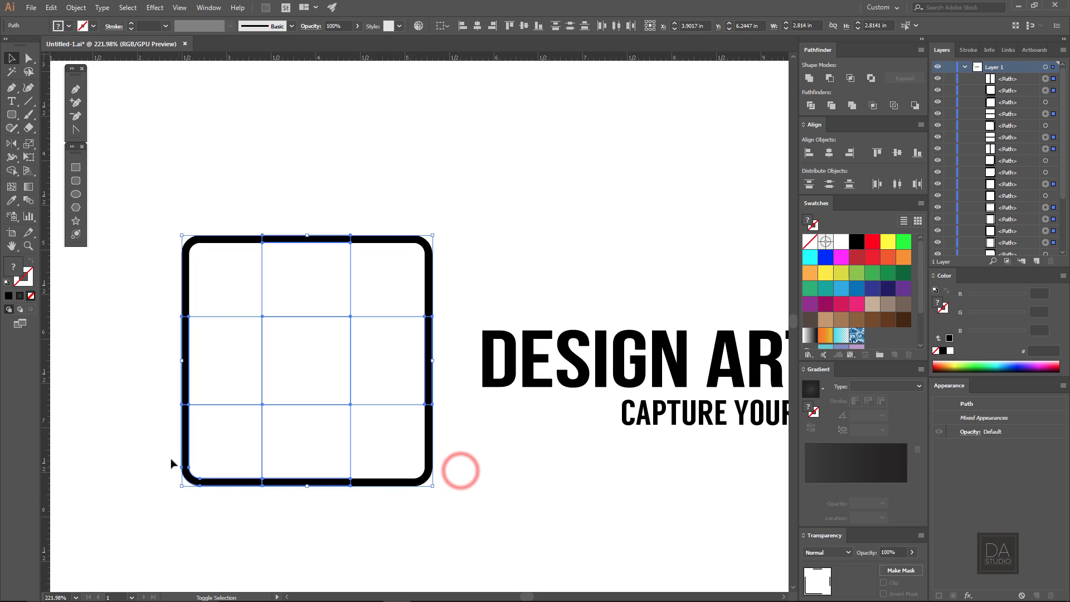
left_click_drag(174, 462, 232, 505)
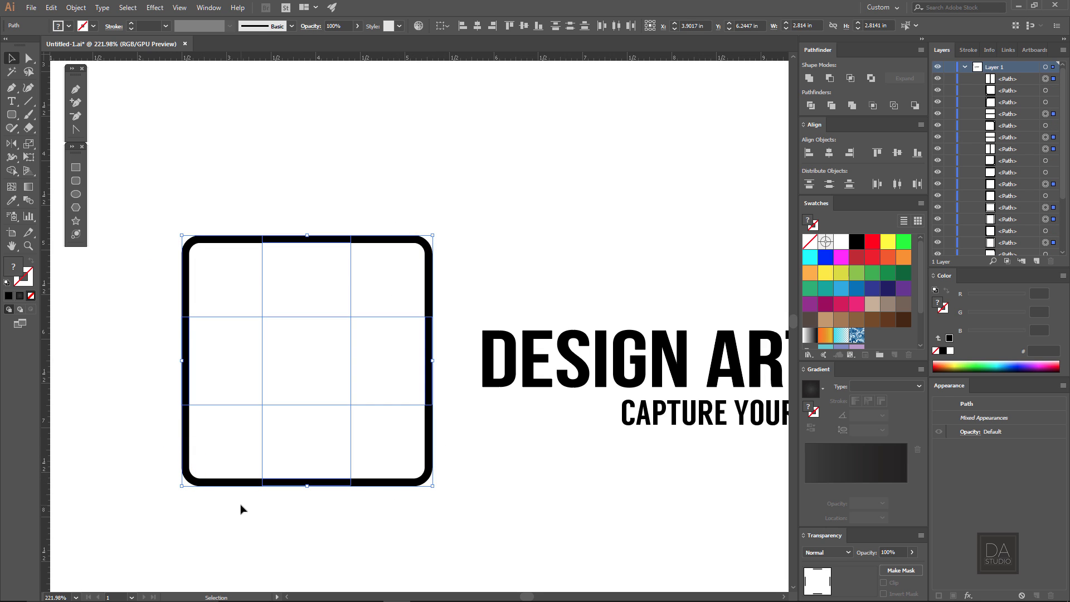
key("Delete")
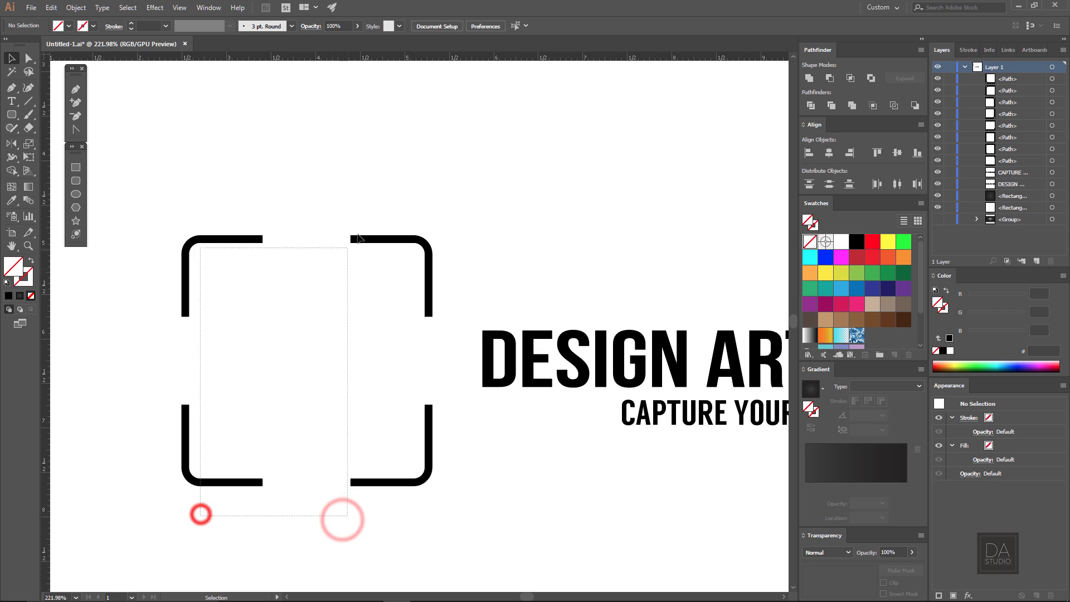
Delete the leftover empty inner pieces between the brackets
left_click_drag(201, 520, 383, 215)
left_click(291, 364)
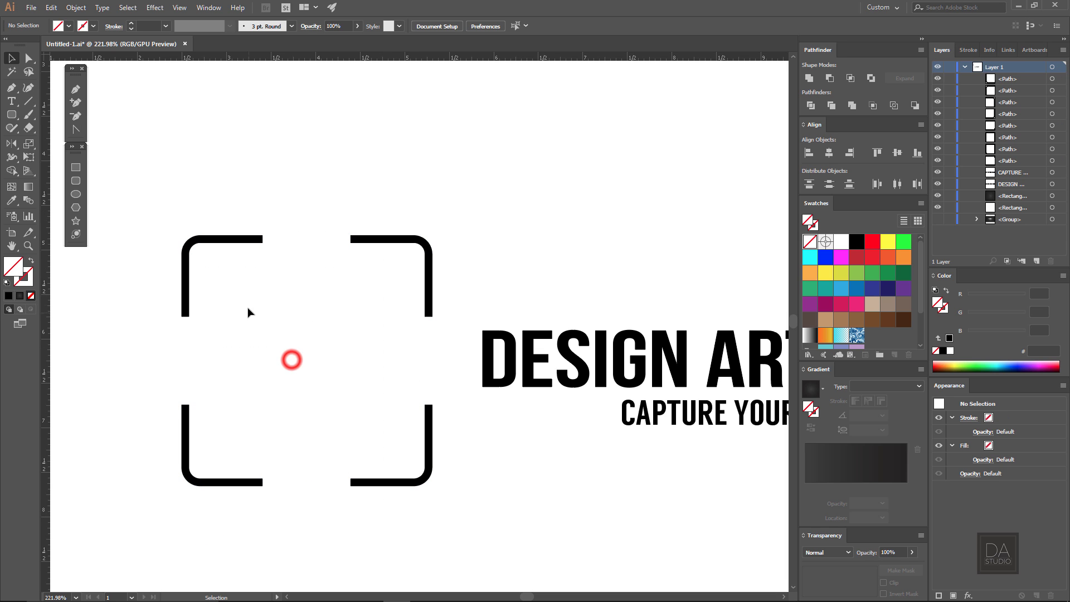
left_click_drag(232, 289, 372, 443)
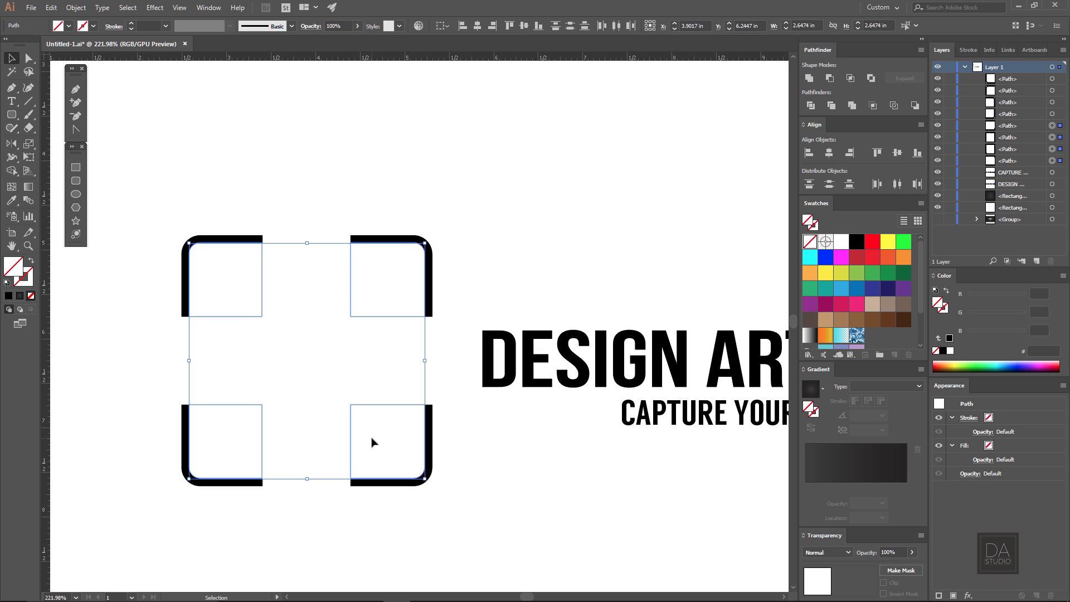
key("Delete")
Group the four corner brackets into one object
left_click_drag(154, 222, 407, 516)
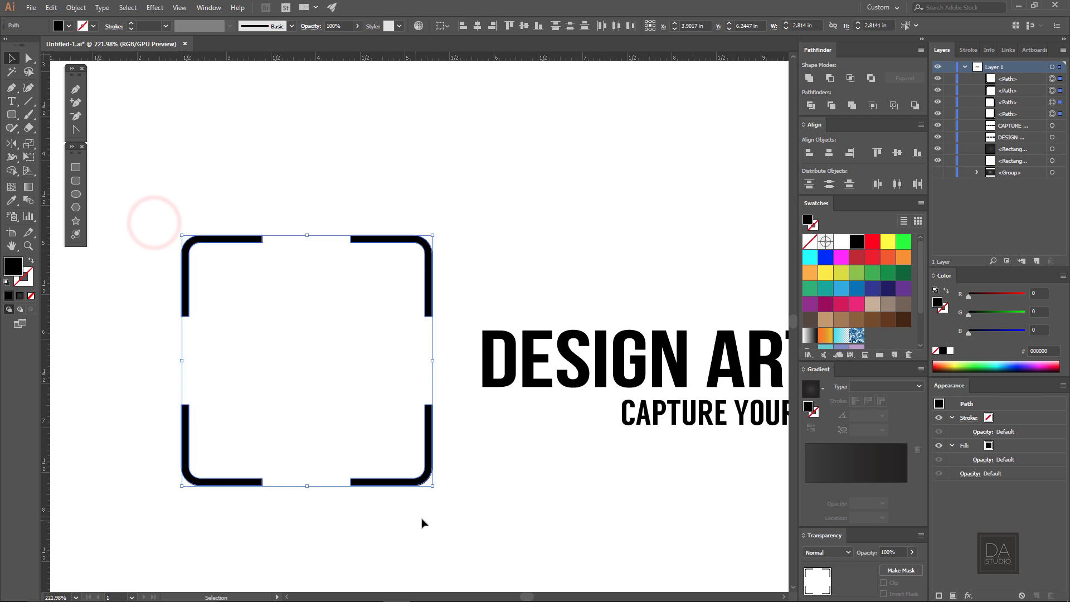
scroll(422, 523, "down", 4)
right_click(347, 424)
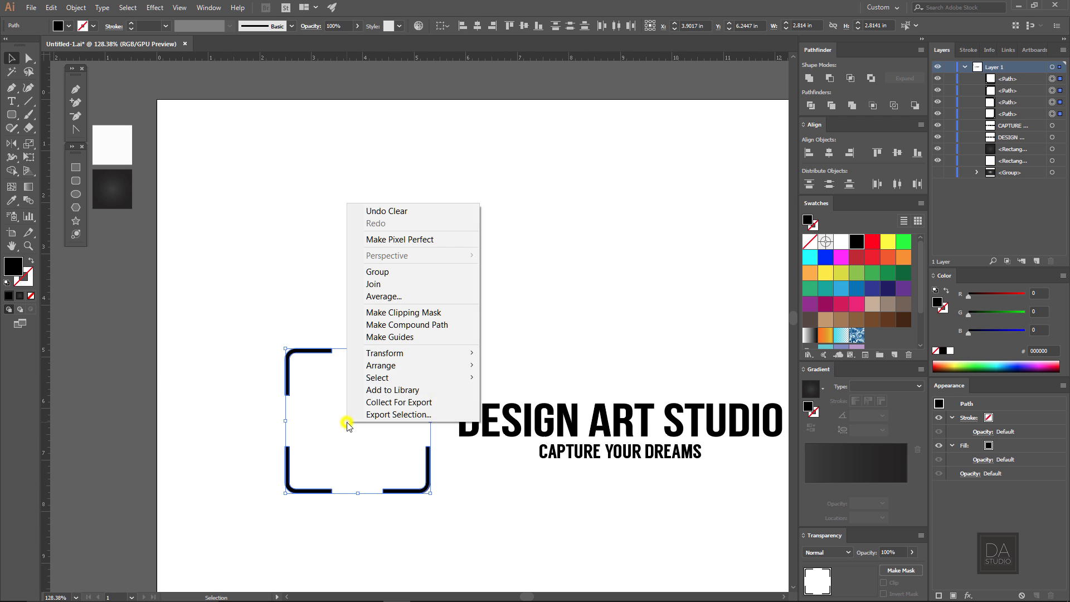
left_click(382, 272)
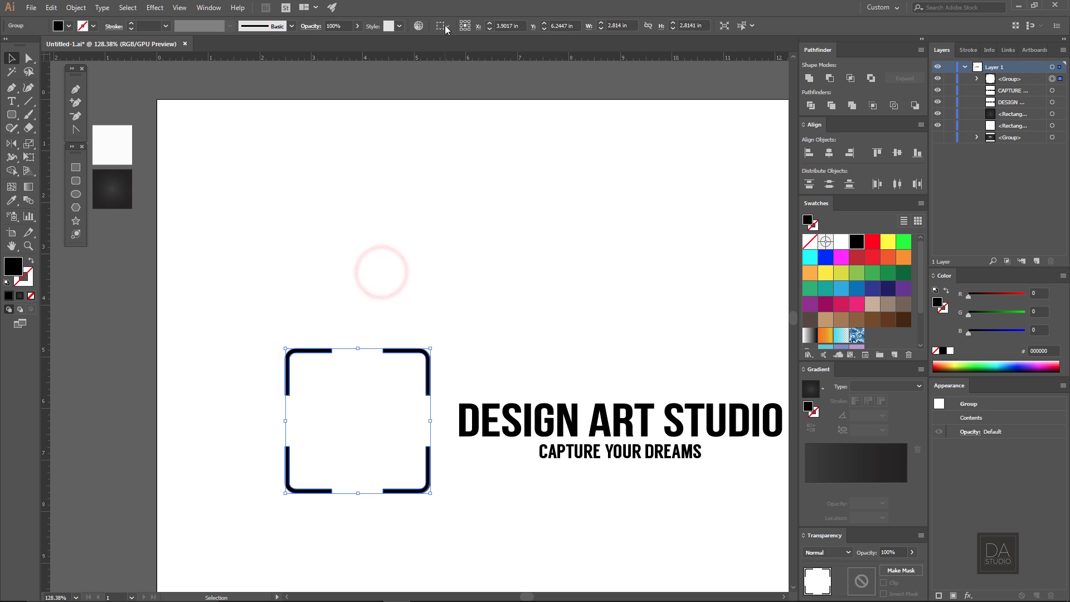
Centre the bracket group horizontally relative to the artboard
left_click(446, 25)
left_click(456, 63)
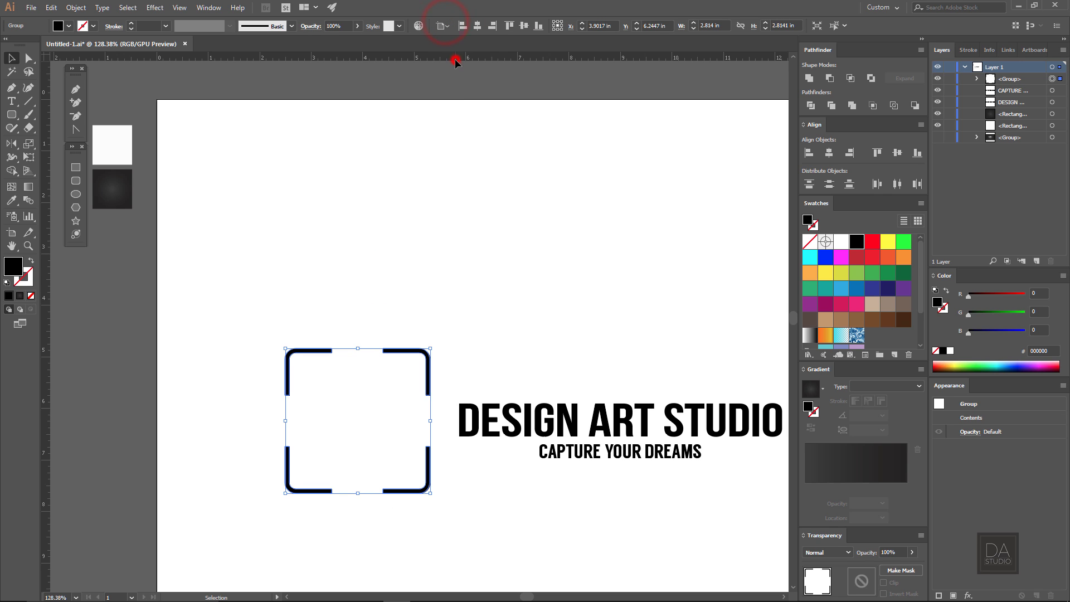
left_click(478, 25)
scroll(705, 504, "down", 2)
left_click_drag(691, 493, 532, 411)
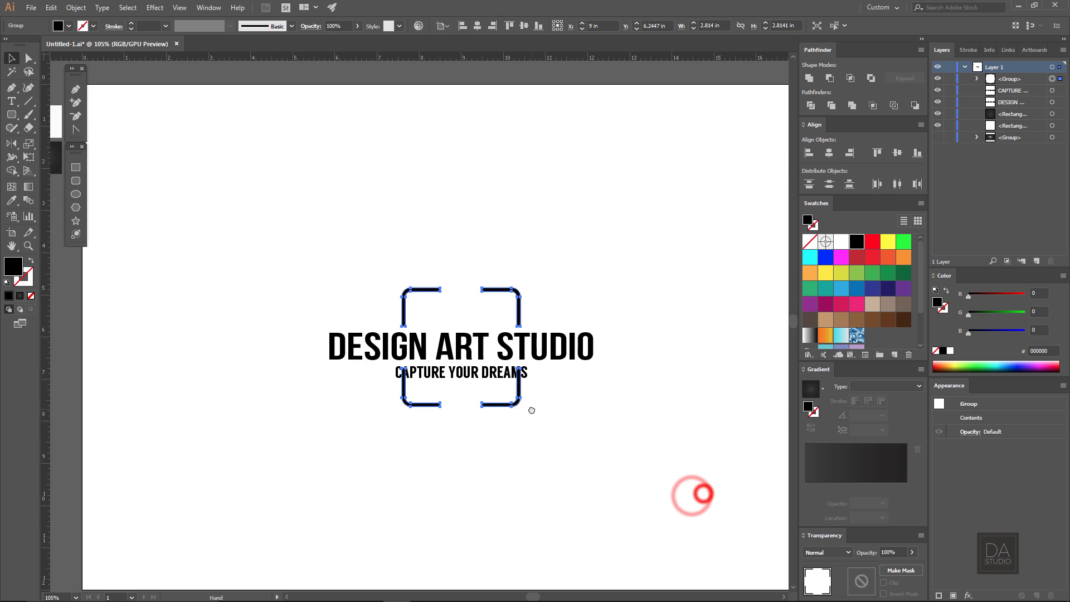
scroll(438, 349, "up", 3)
Ungroup the brackets and nudge the bottom pair down below the tagline
right_click(425, 456)
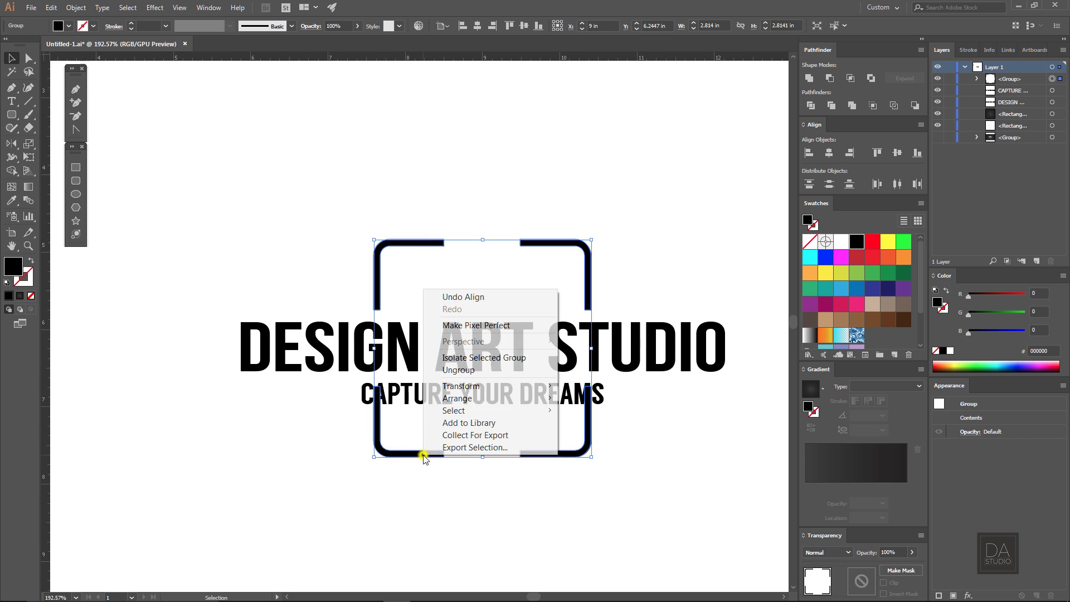
left_click(458, 369)
left_click(390, 480)
left_click_drag(358, 504, 413, 446)
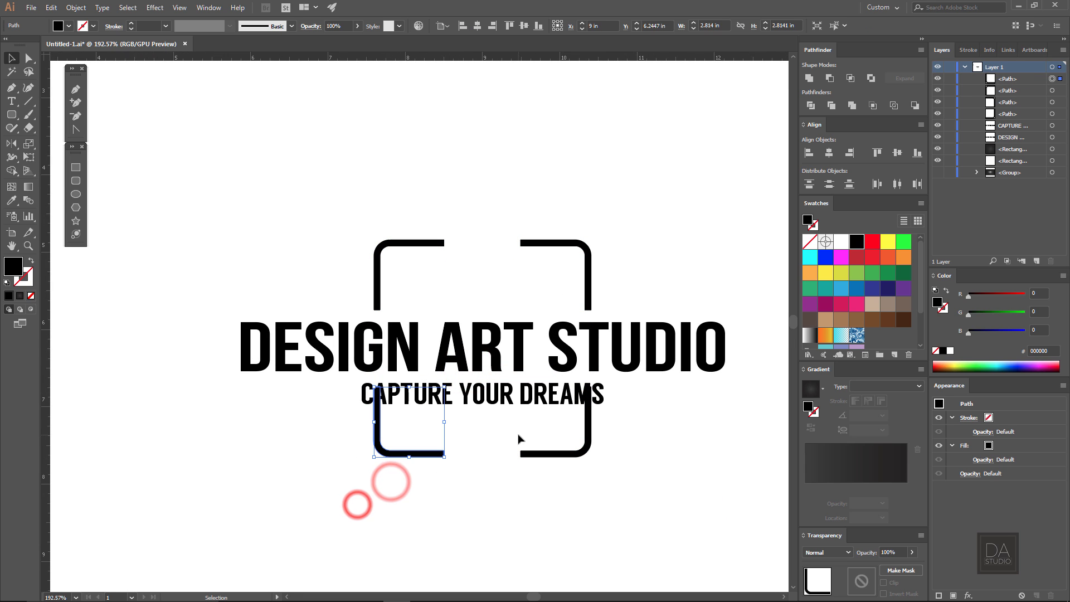
left_click_drag(404, 499, 547, 453)
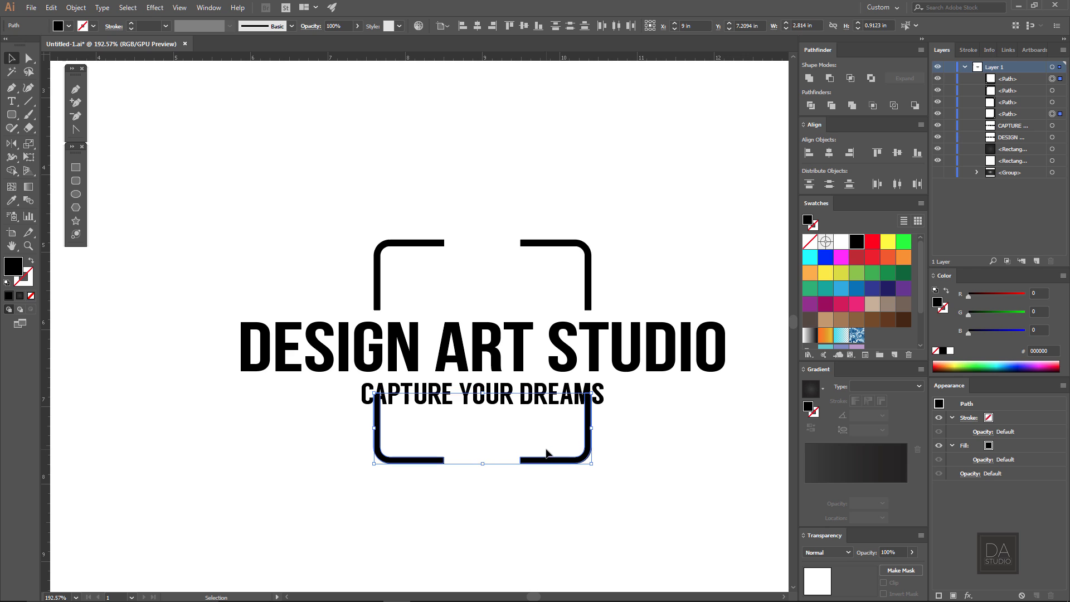
key("Down")
key("Down")
key("Down")
key("Down")
key("Down")
key("Down")
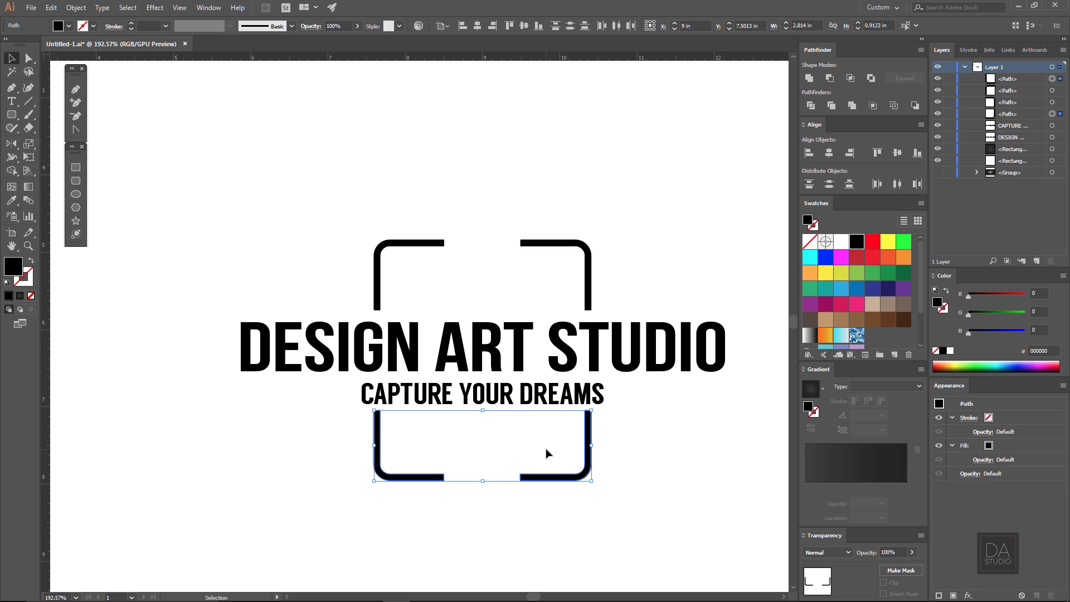
Nudge the bottom brackets slightly further down and zoom in on the logo
key("Down")
left_click(327, 208)
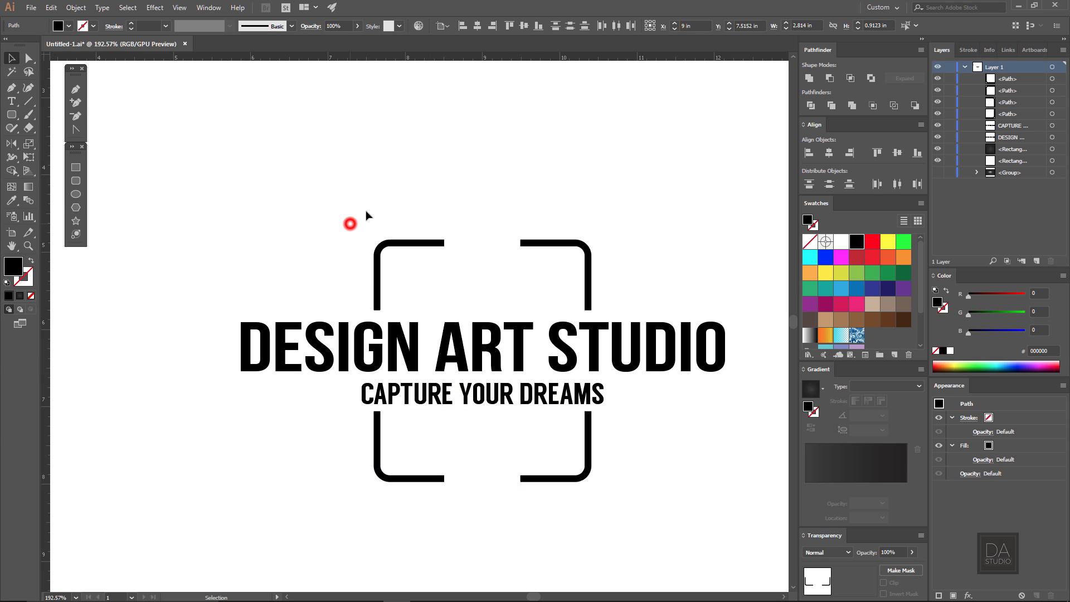
left_click_drag(351, 192, 516, 252)
key("Down")
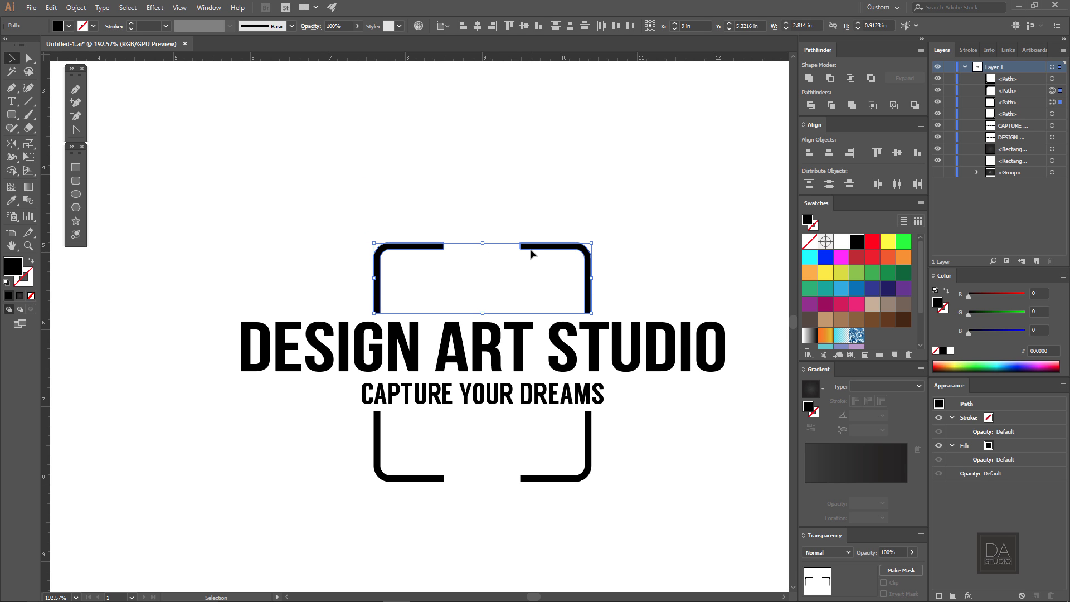
left_click(523, 207)
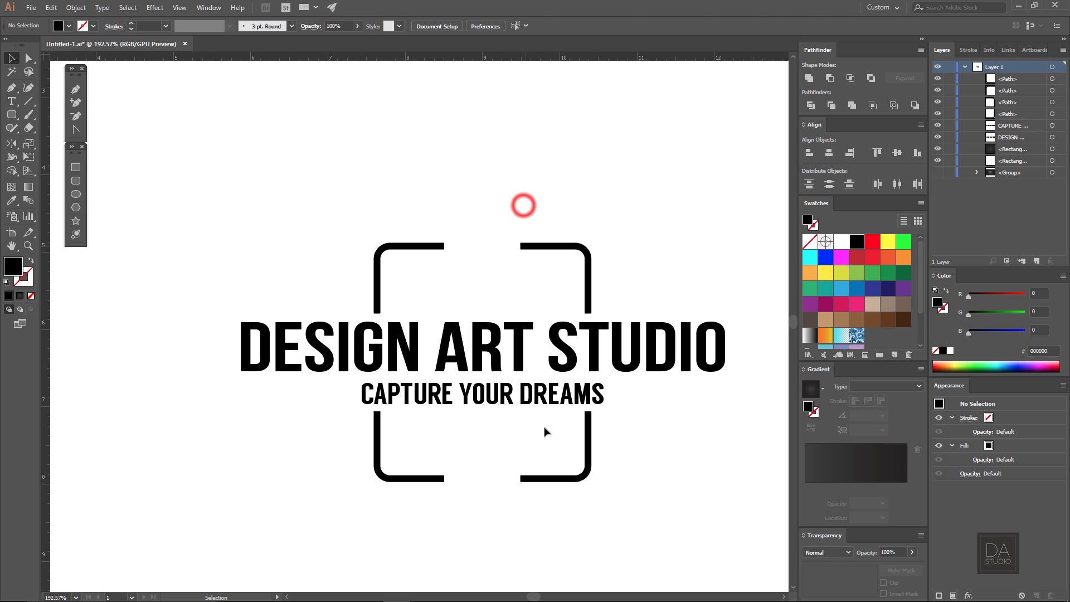
Draw a small star, about 0.37 in wide, above DESIGN ART STUDIO and centre it horizontally
left_click(537, 302)
left_click_drag(527, 379, 487, 355)
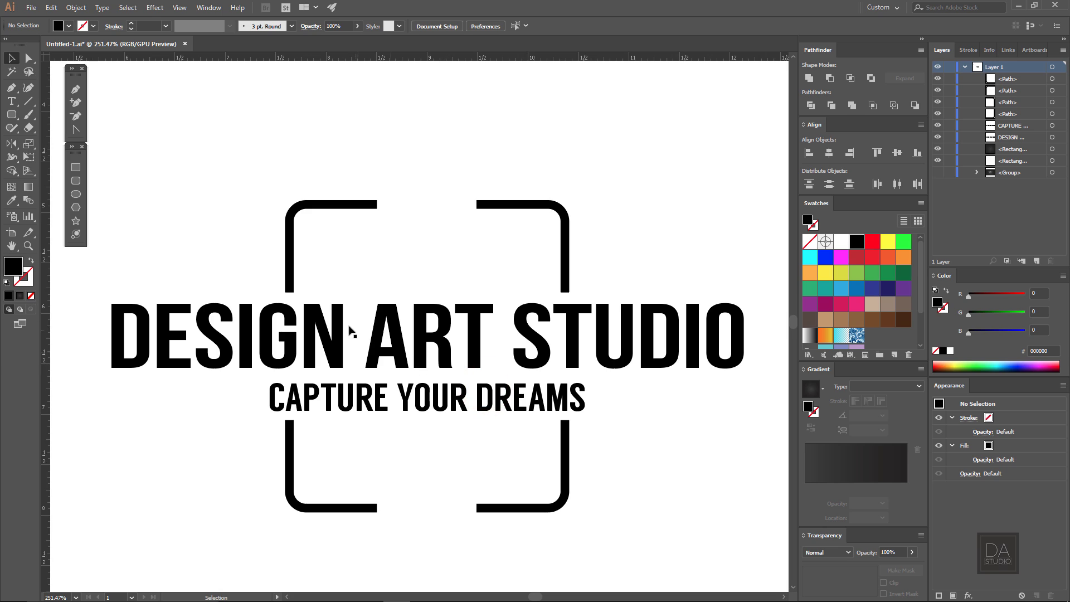
left_click(77, 222)
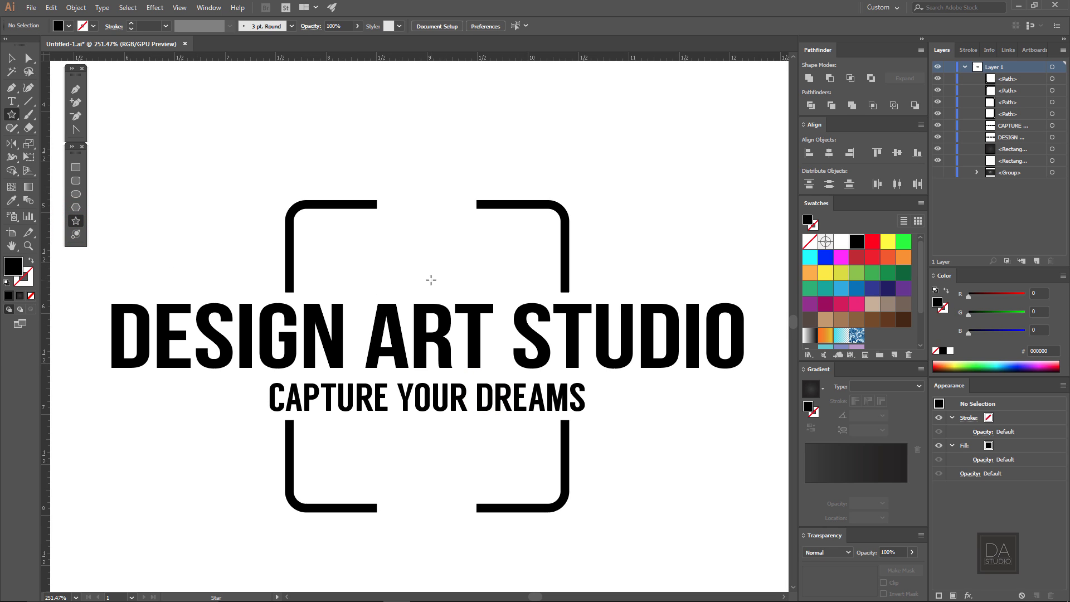
left_click_drag(431, 279, 446, 289)
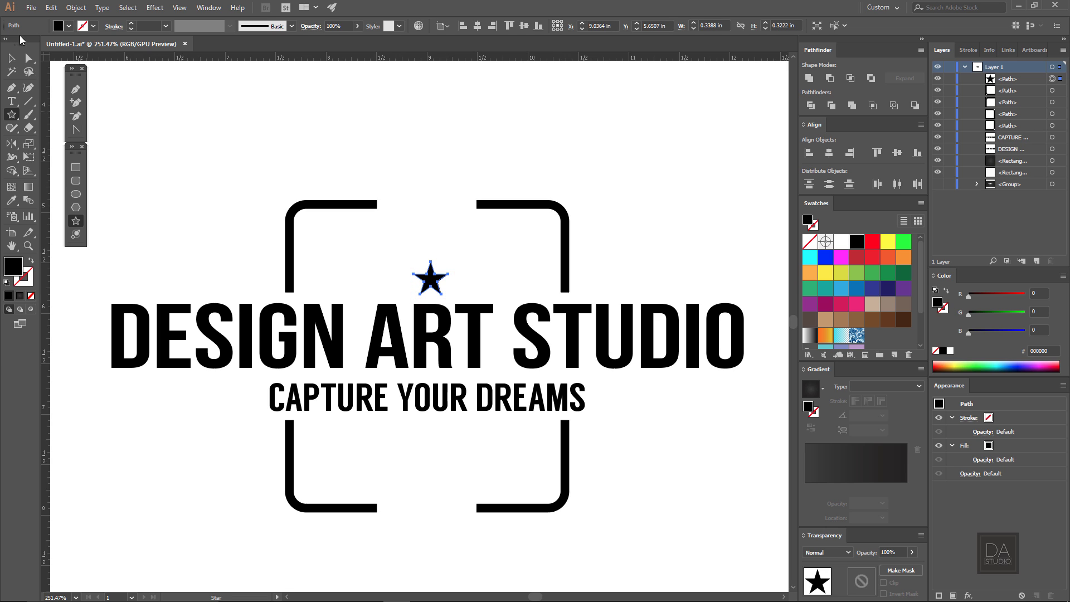
left_click(12, 58)
left_click(477, 26)
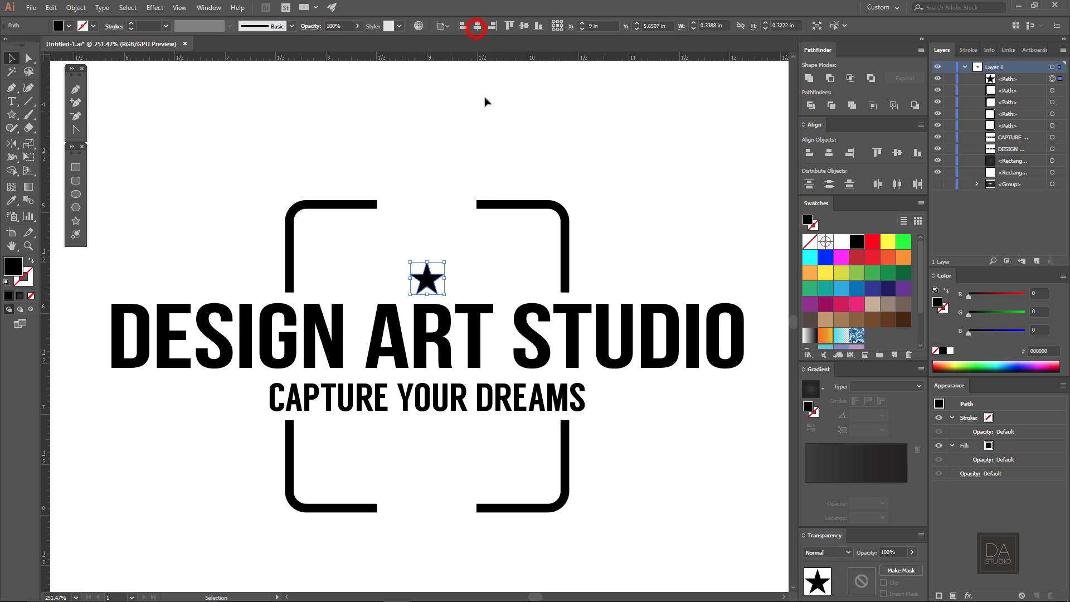
left_click(435, 169)
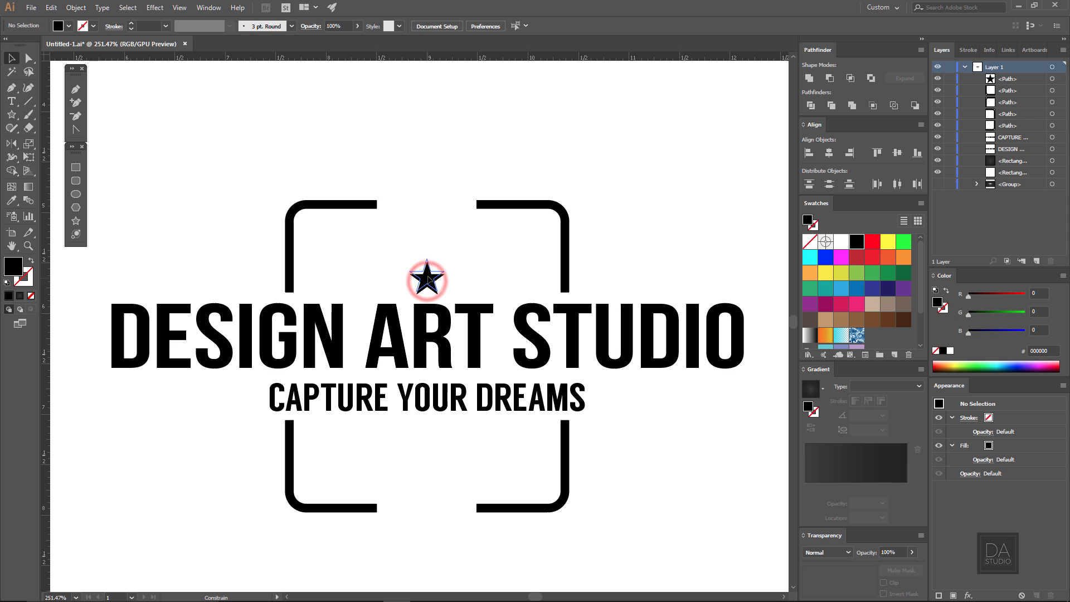
left_click(435, 287)
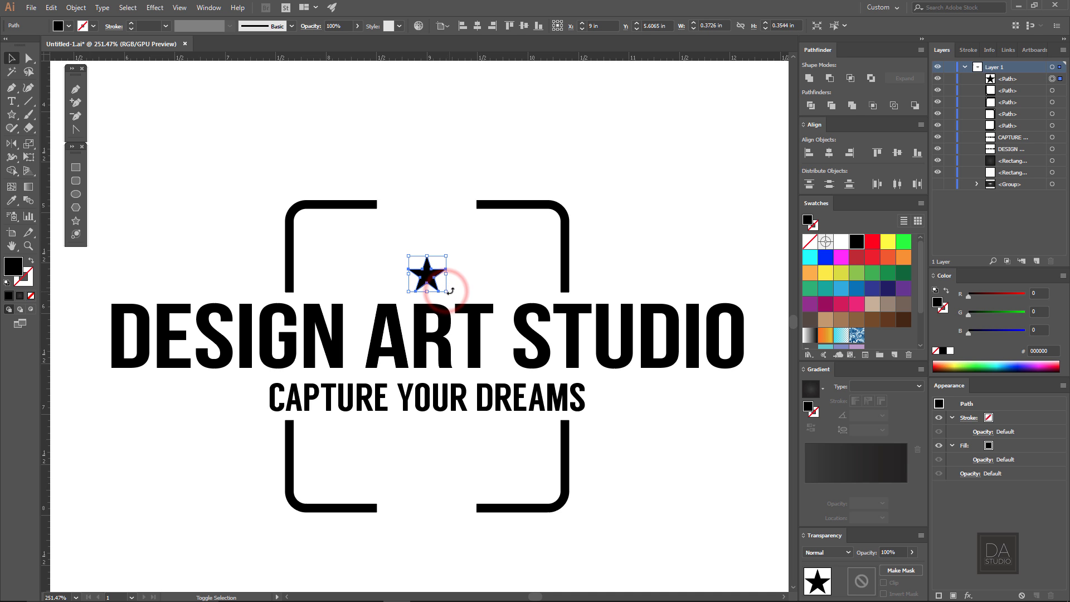
Place a smaller scaled copy of the star to the right of the centre star
left_click(459, 287)
key("z")
left_click_drag(410, 273, 542, 300)
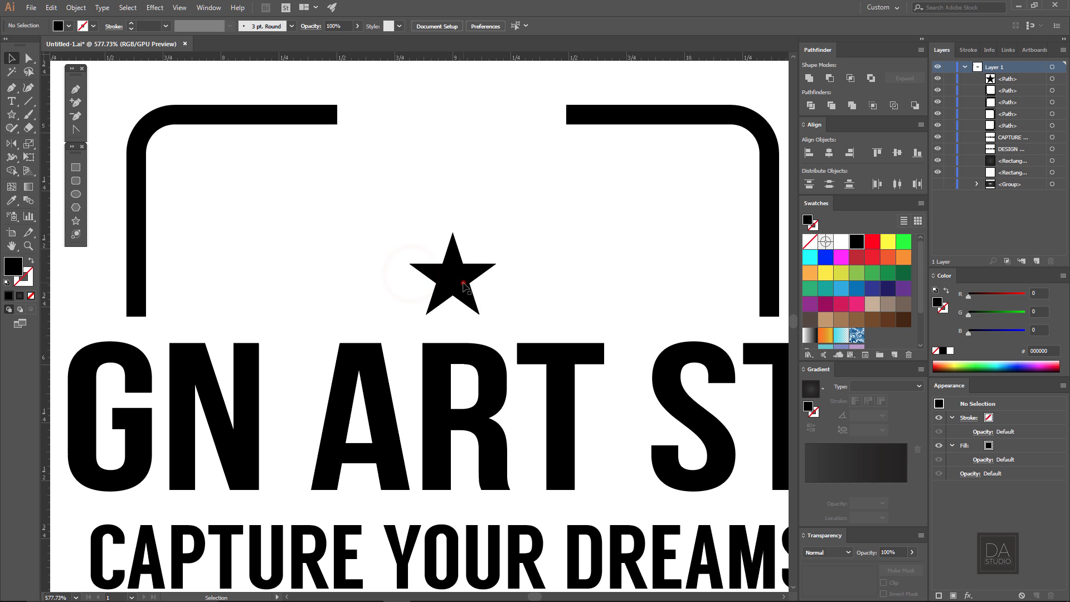
left_click_drag(452, 282, 565, 291)
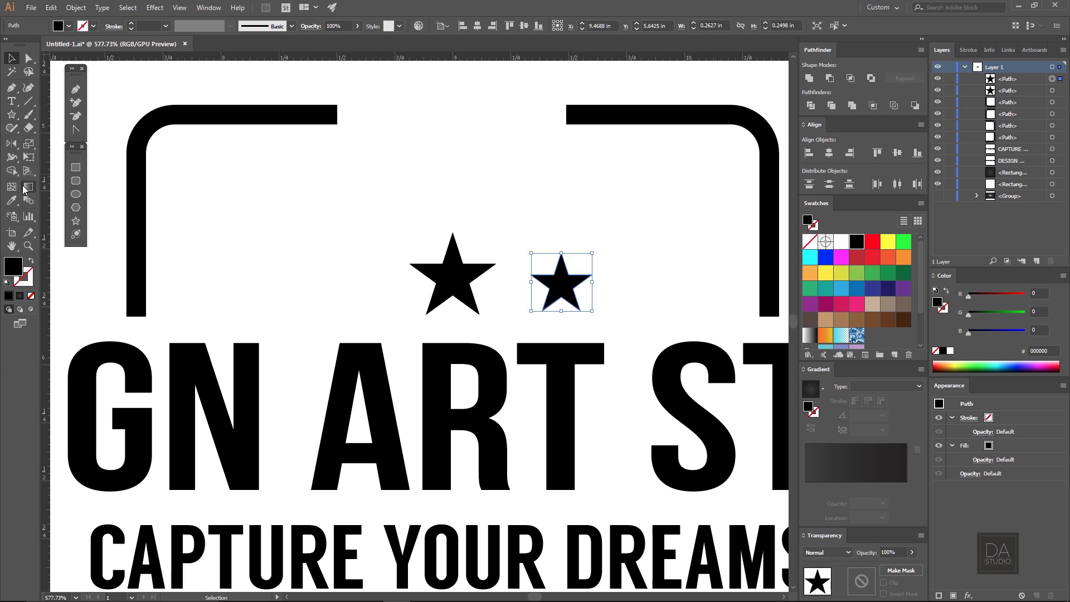
Mirror a copy of the small star vertically across the centre star's tip onto the left side
left_click(16, 146)
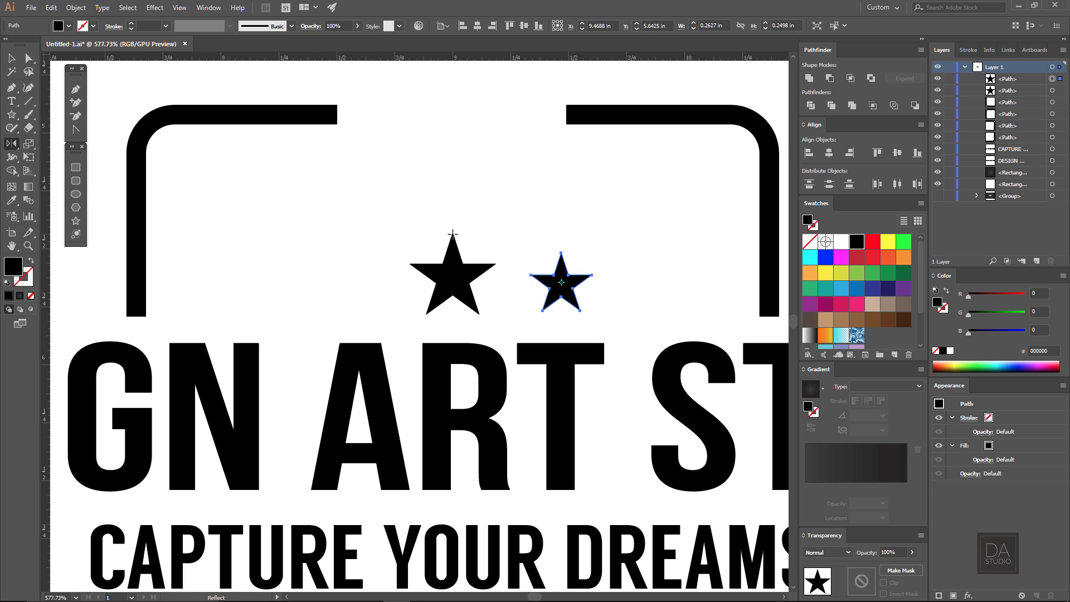
left_click(452, 233, "alt")
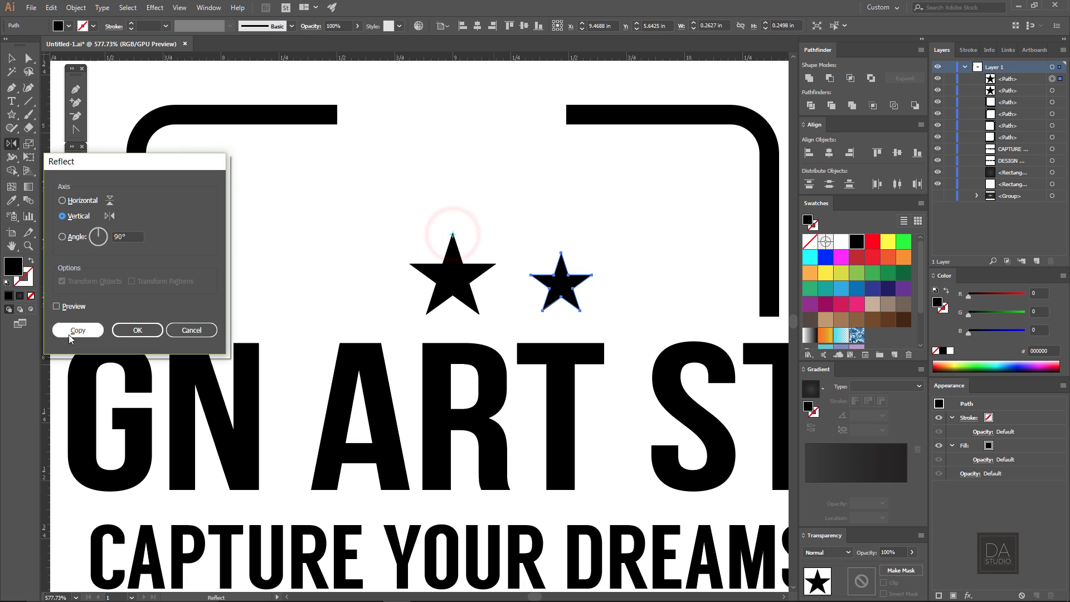
left_click(70, 335)
left_click(12, 58)
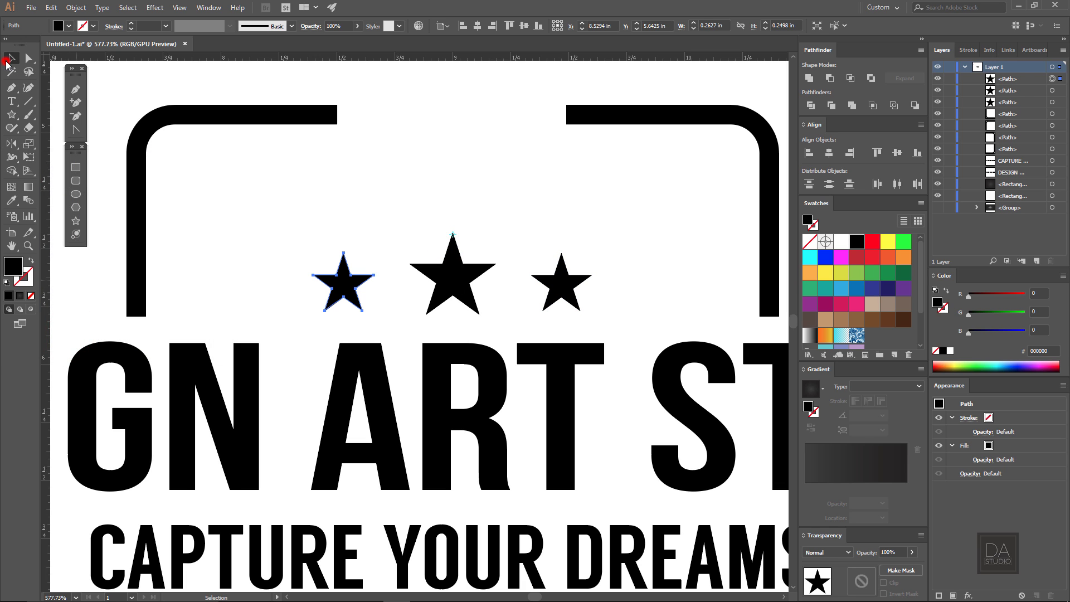
left_click(387, 221)
left_click(441, 275)
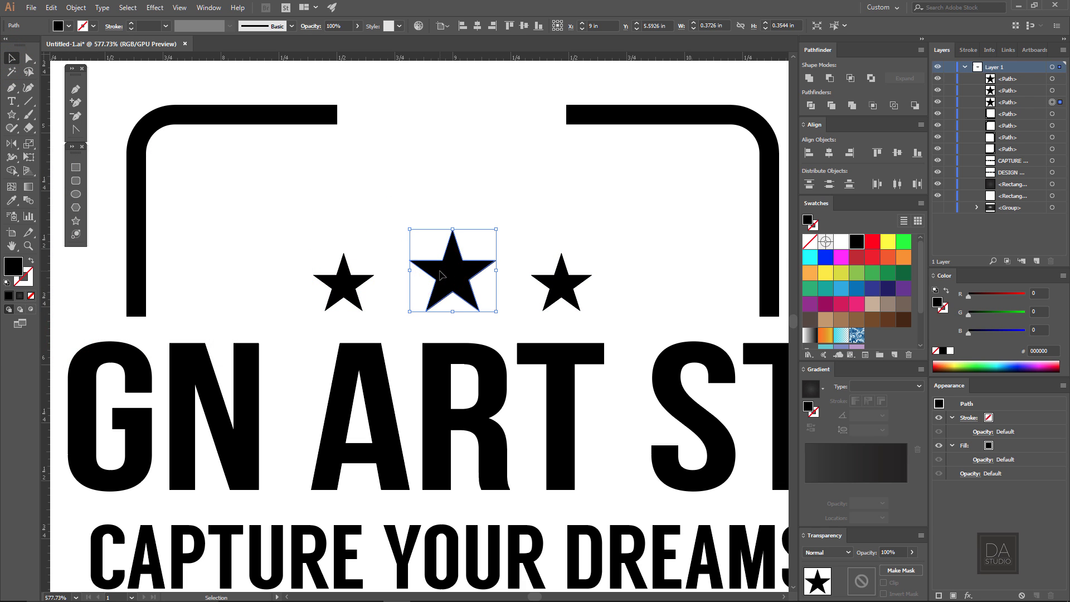
left_click(387, 250)
Fit the artboard in view and marquee-select the brackets, three stars and both text lines
scroll(566, 493, "down", 3)
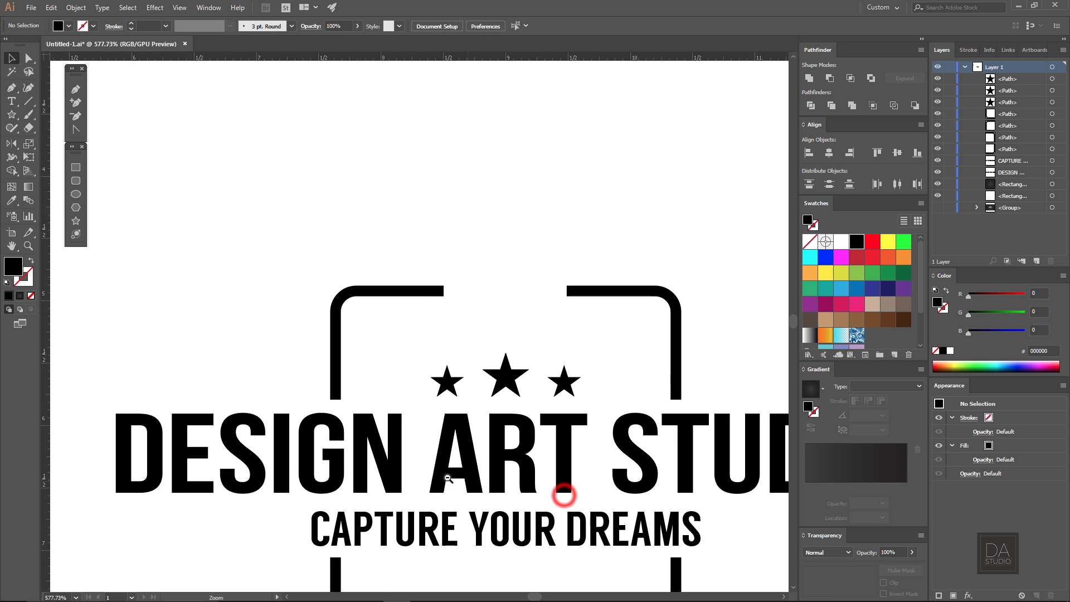
scroll(503, 508, "down", 3)
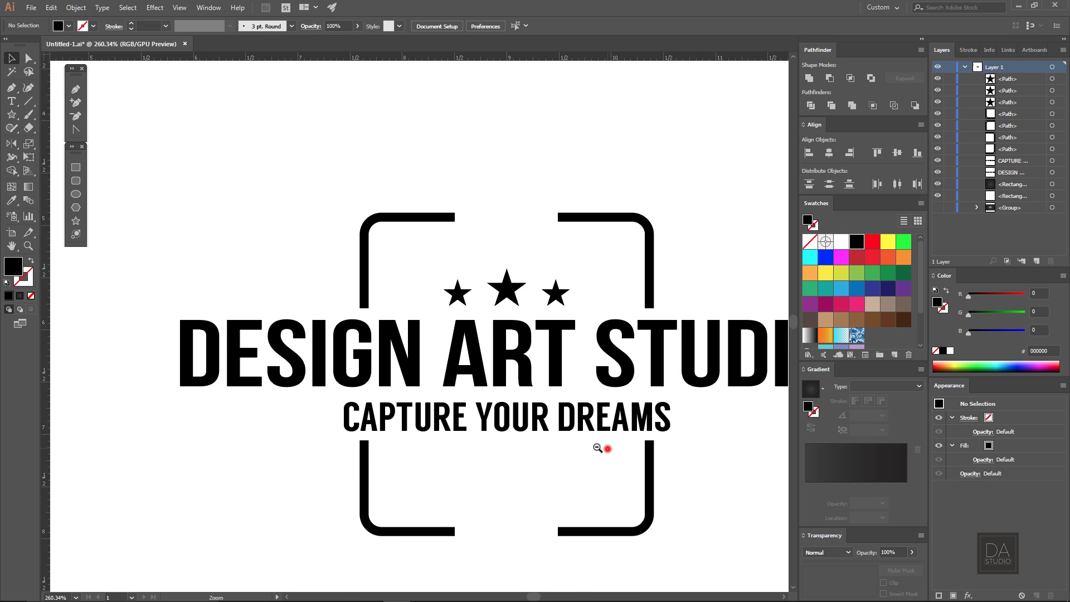
left_click(605, 449, "ctrl+alt")
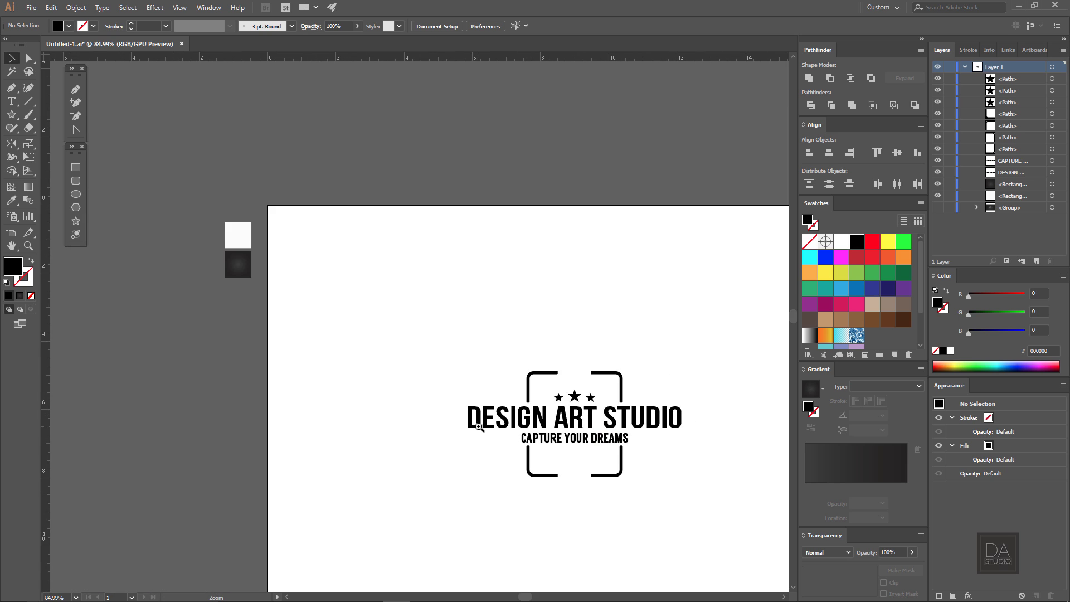
key("ctrl+0")
left_click(495, 423, "alt")
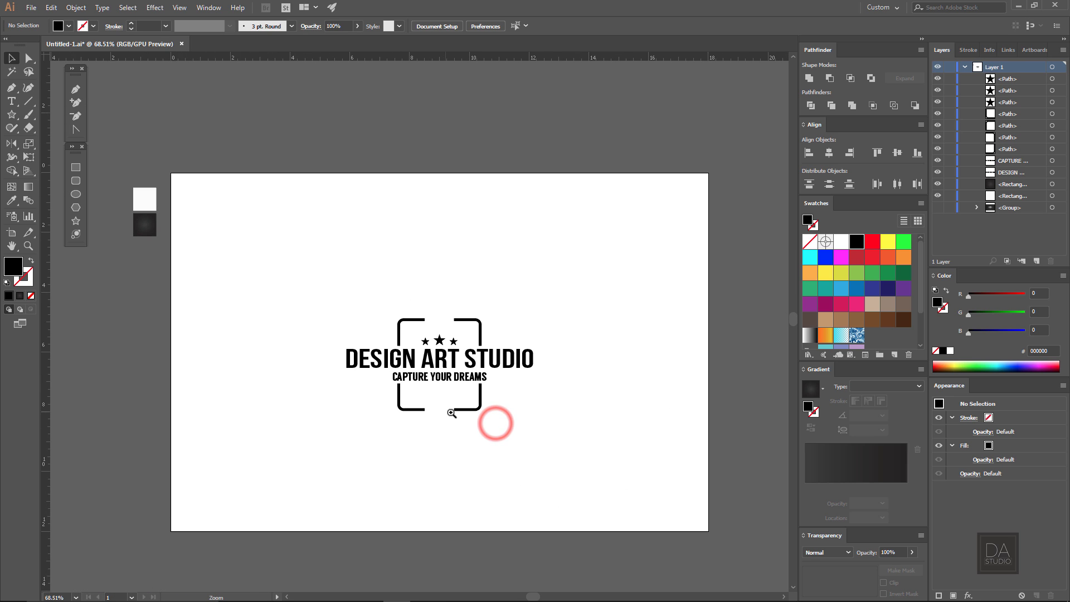
left_click_drag(342, 283, 514, 427)
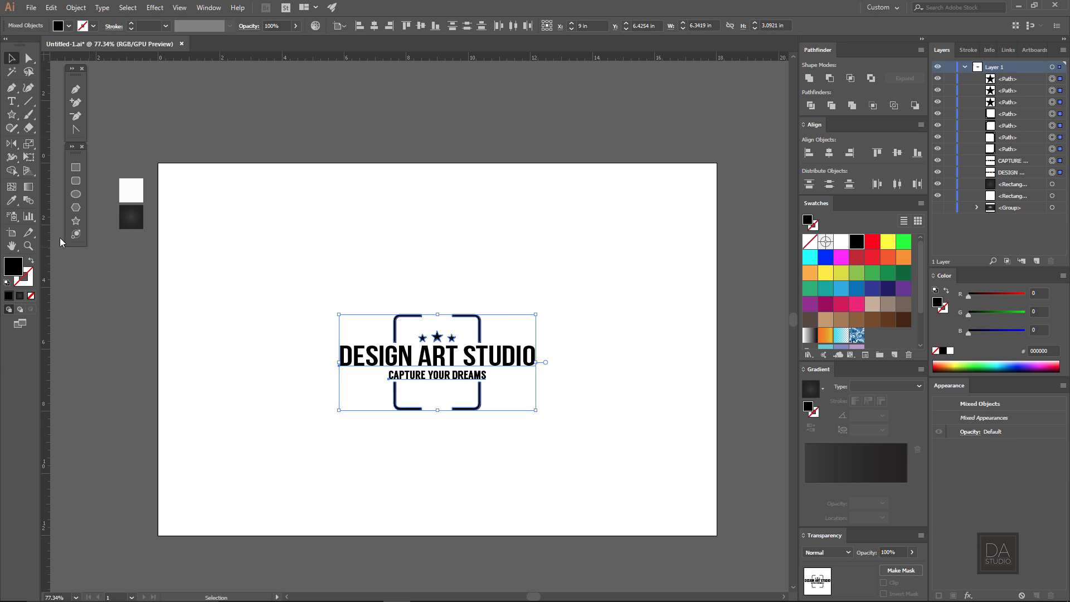
Turn the selected logo white by sampling the white square with the Eyedropper
left_click(11, 201)
left_click(123, 189)
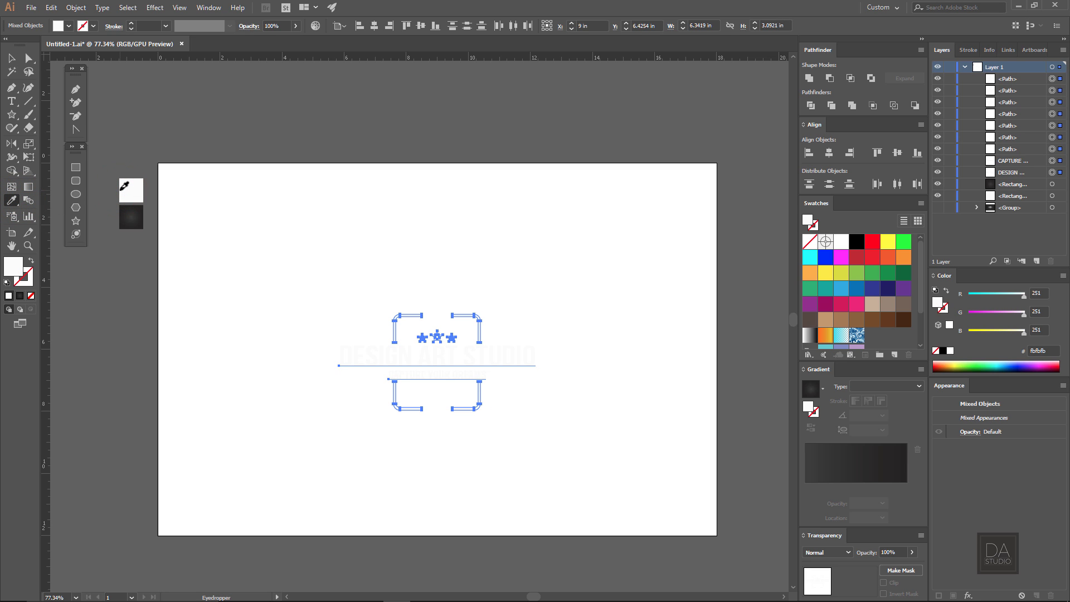
left_click(118, 253)
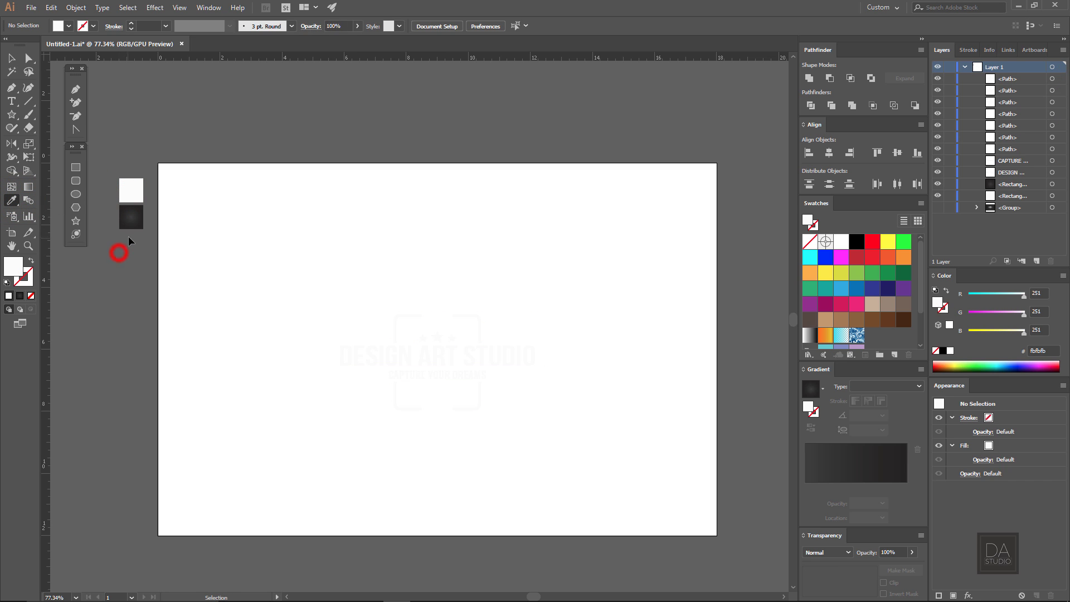
Draw an artboard-sized dark radial-gradient rectangle and centre it on the artboard
left_click(132, 222)
left_click(75, 167)
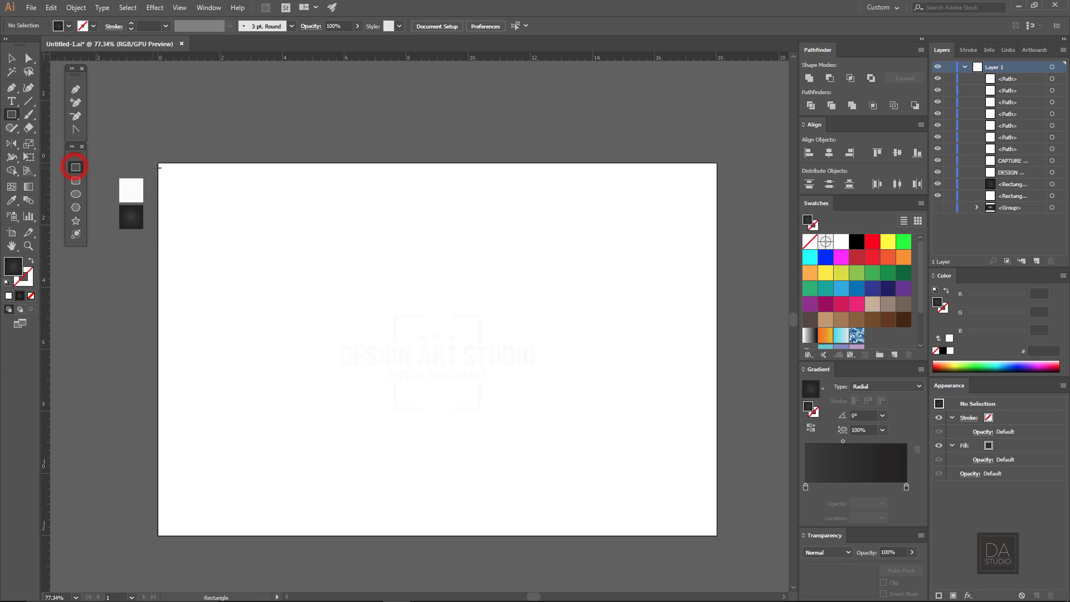
left_click_drag(158, 162, 717, 536)
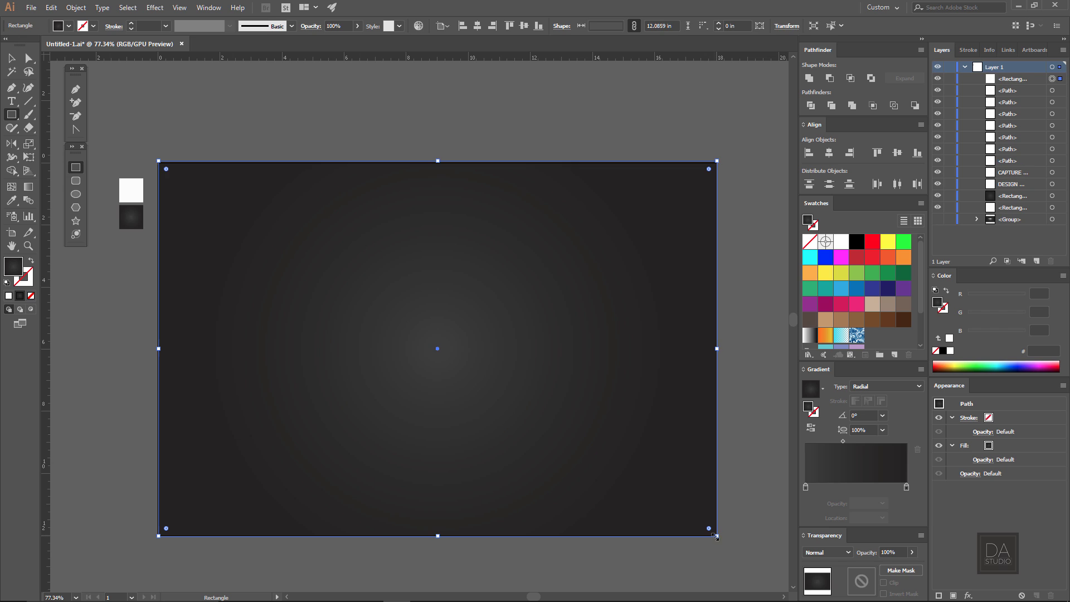
left_click(10, 56)
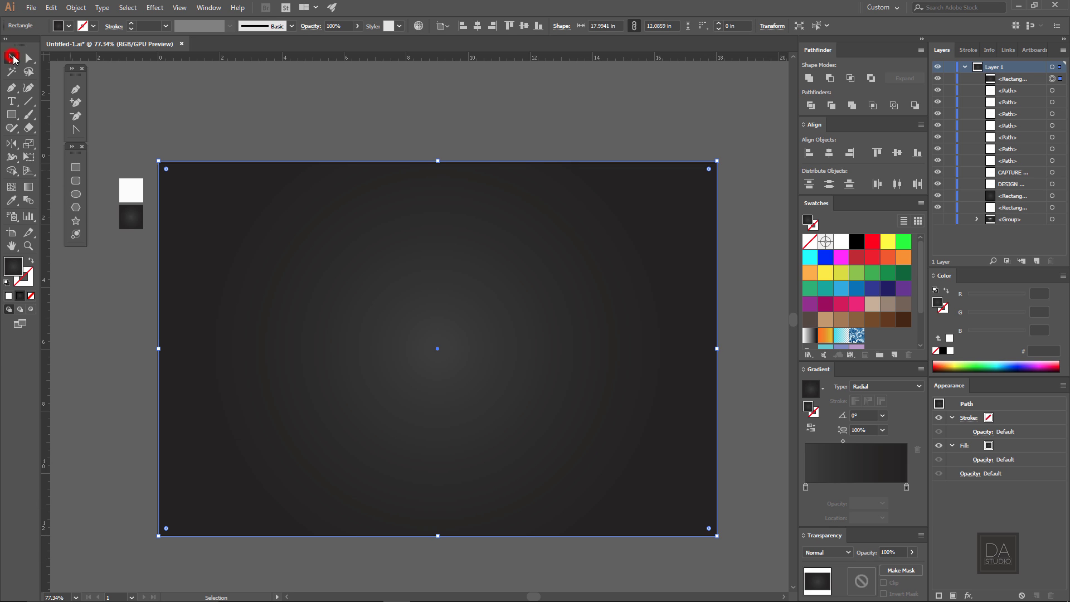
left_click(476, 26)
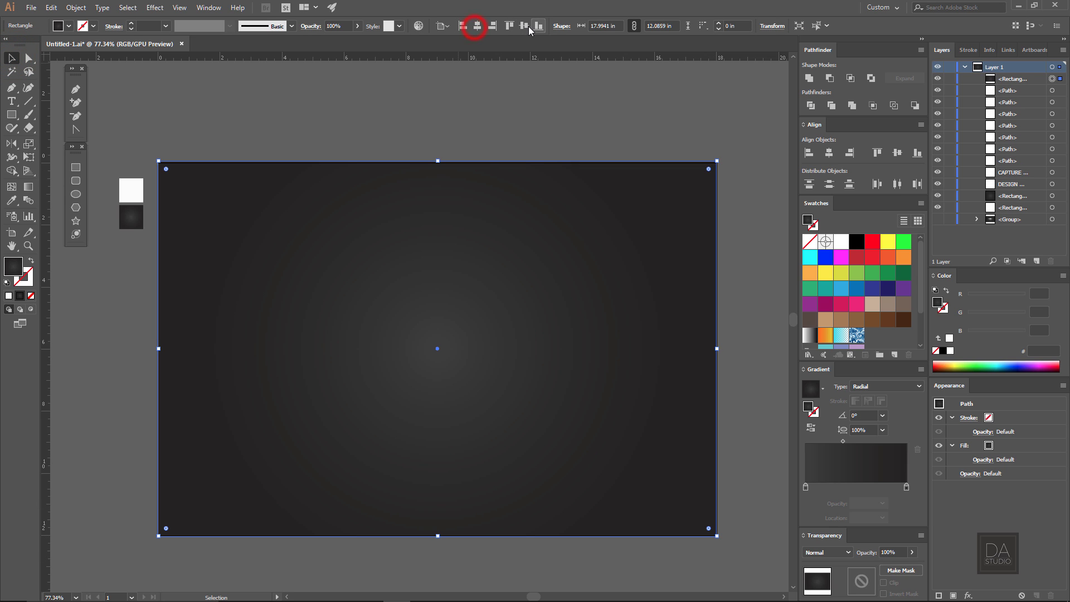
left_click(381, 101)
Send the gradient rectangle to the back behind the logo
left_click(333, 296)
right_click(333, 295)
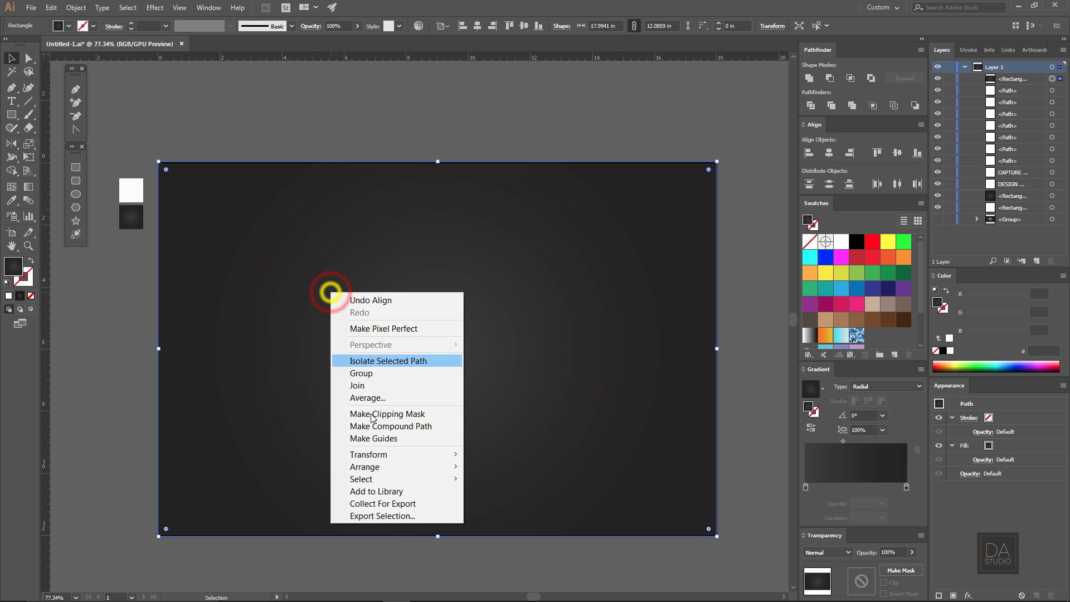
left_click(370, 467)
left_click(265, 502)
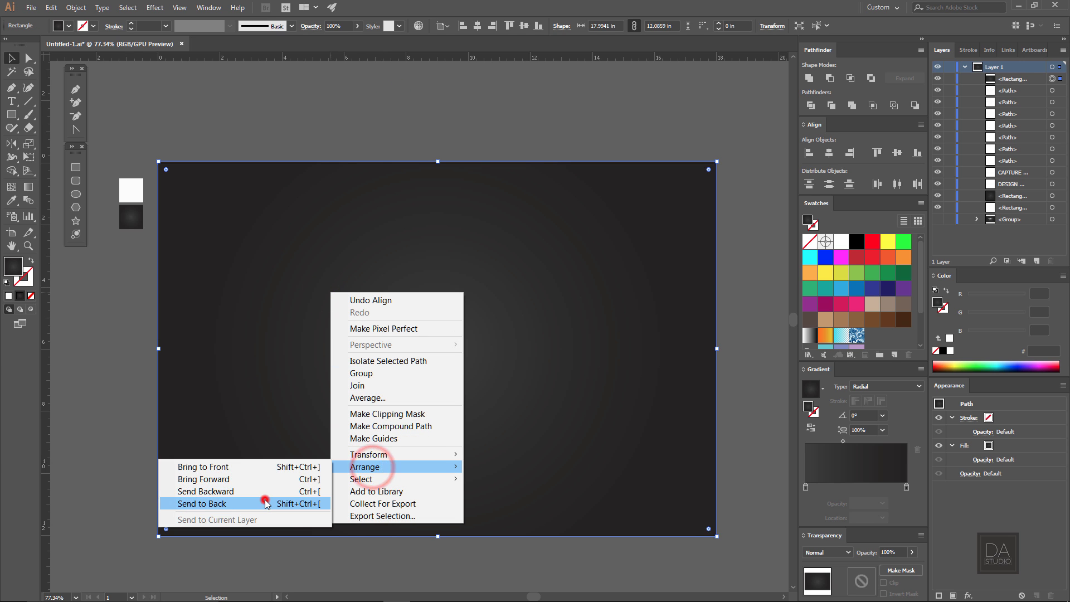
left_click(463, 559)
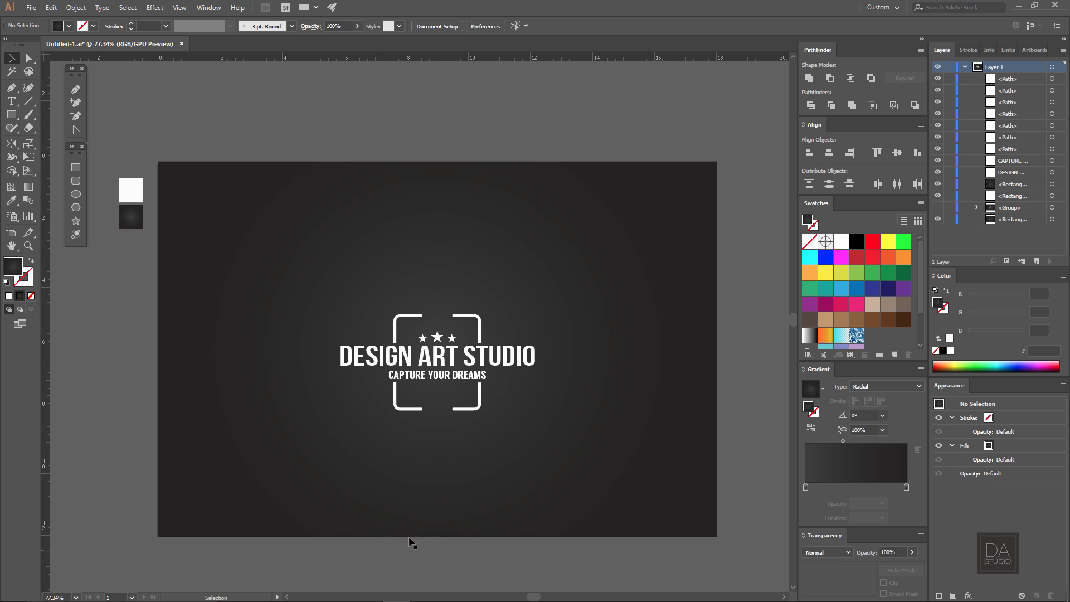
mouse_move(442, 471)
left_mouse_down()
mouse_move(495, 493)
mouse_move(454, 487)
left_mouse_up()
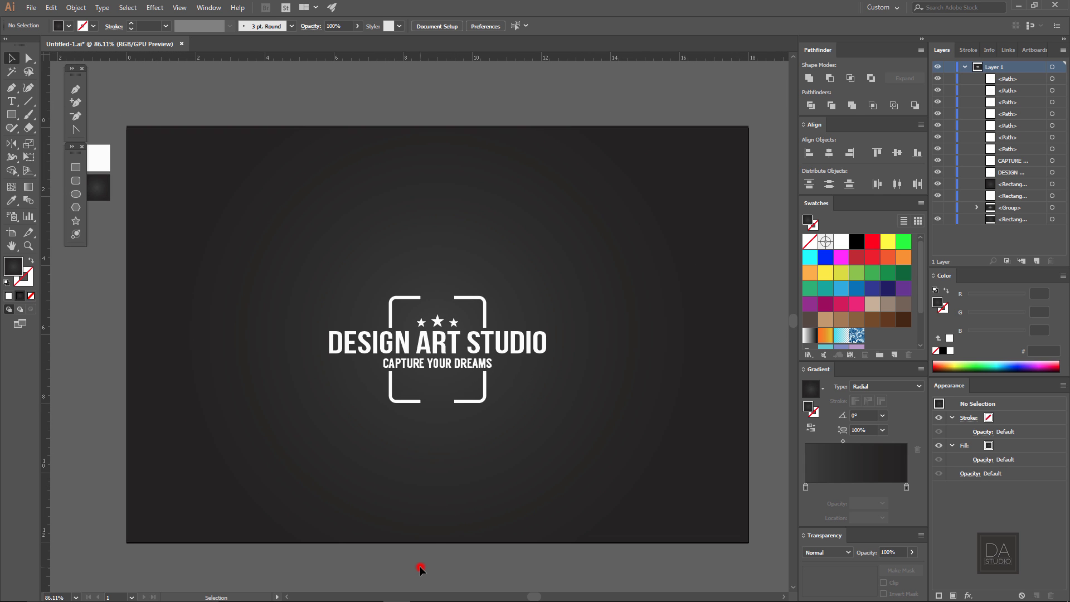